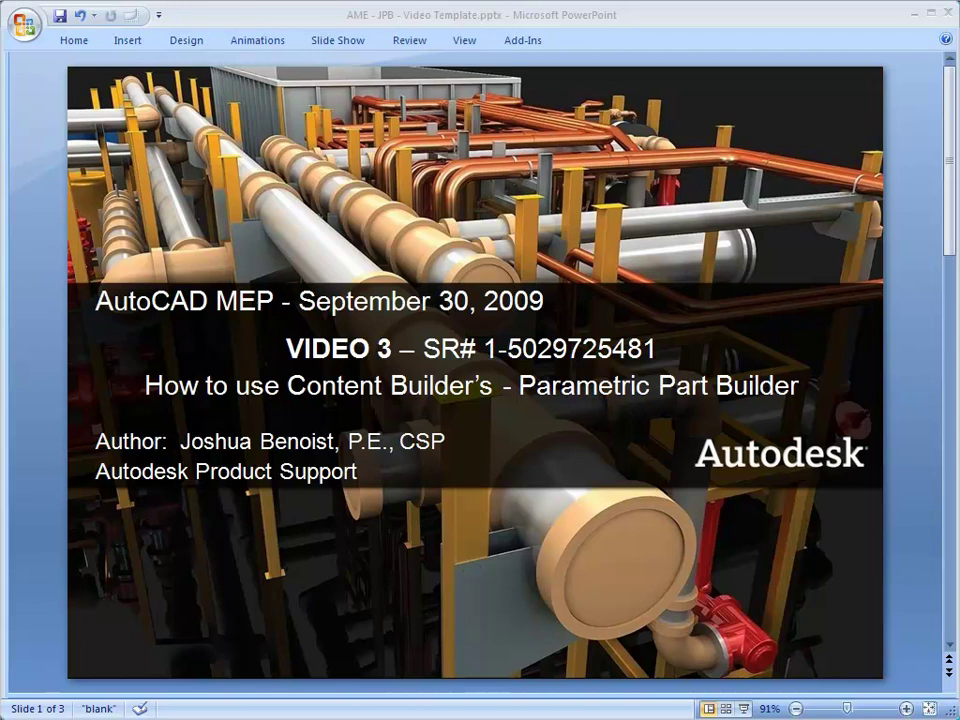
# Step: Advance past the final PowerPoint slide to bring up the 40RM drawing in AutoCAD MEP 2009
pyautogui.click(950, 625)
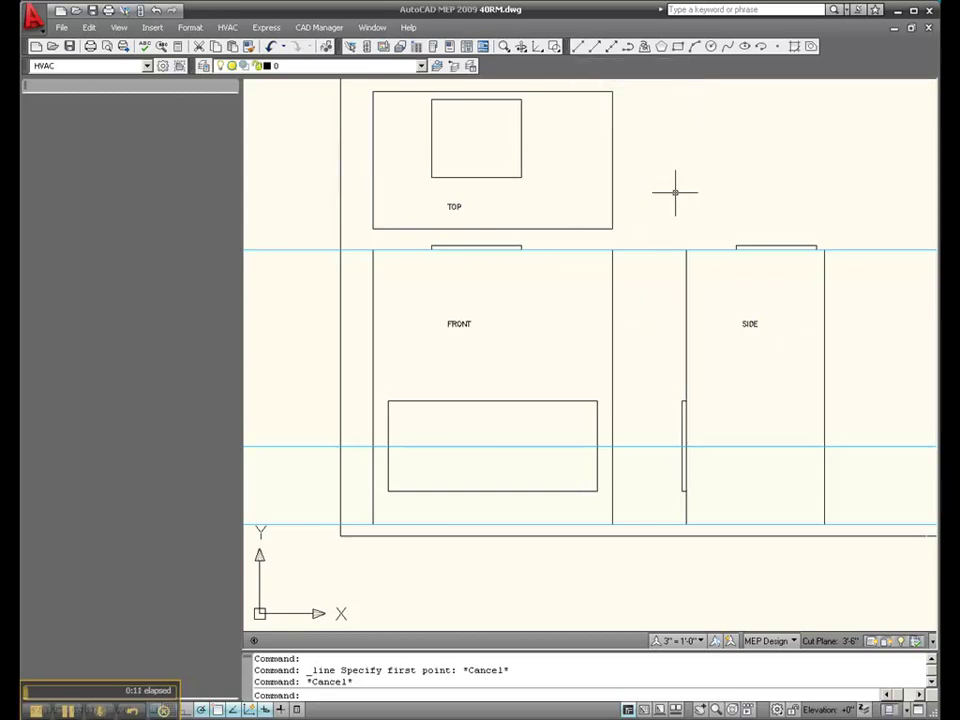
# Step: Draw a short vertical line from the TOP view's lower-right corner to the FRONT view's top edge
pyautogui.click(578, 46)
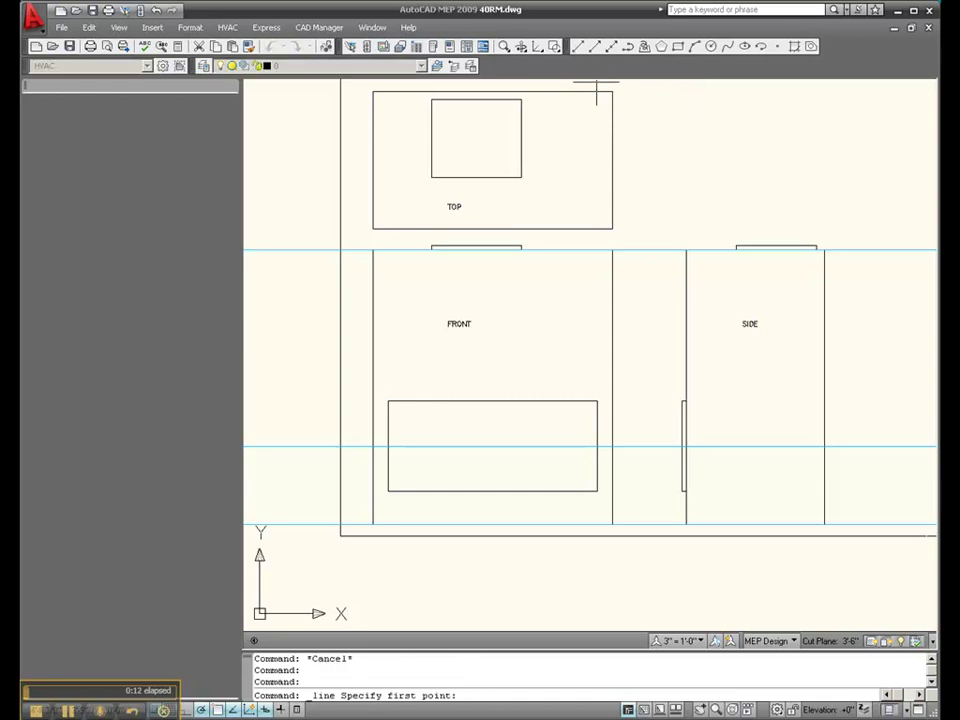
pyautogui.click(612, 229)
pyautogui.click(612, 249)
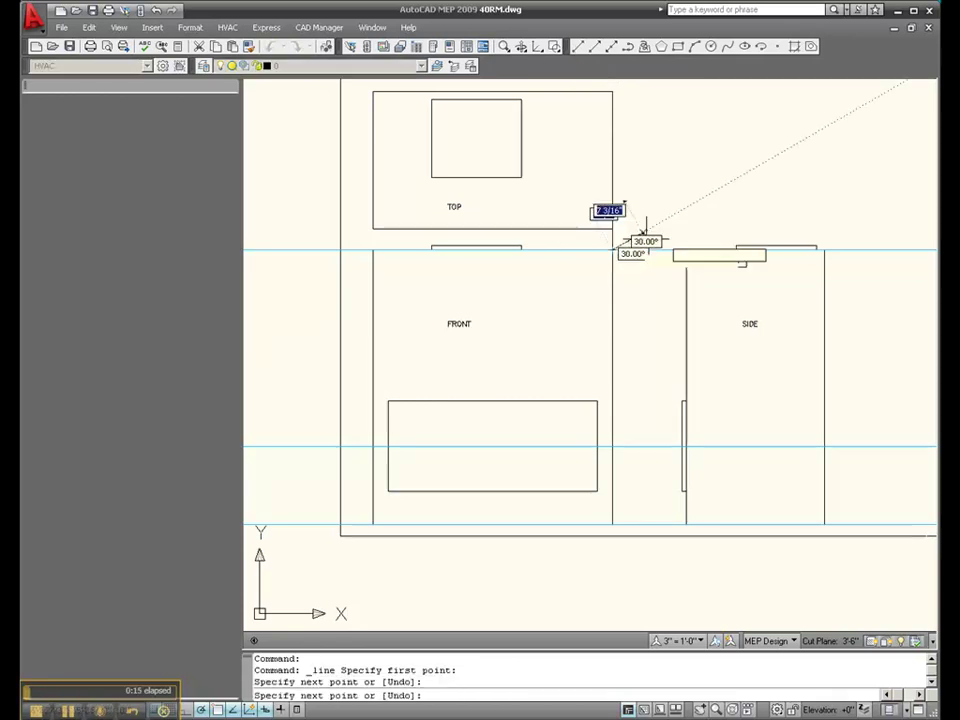
pyautogui.press('Escape')
# Step: Rotate the short line 270° about its lower end so it points right
pyautogui.click(613, 240)
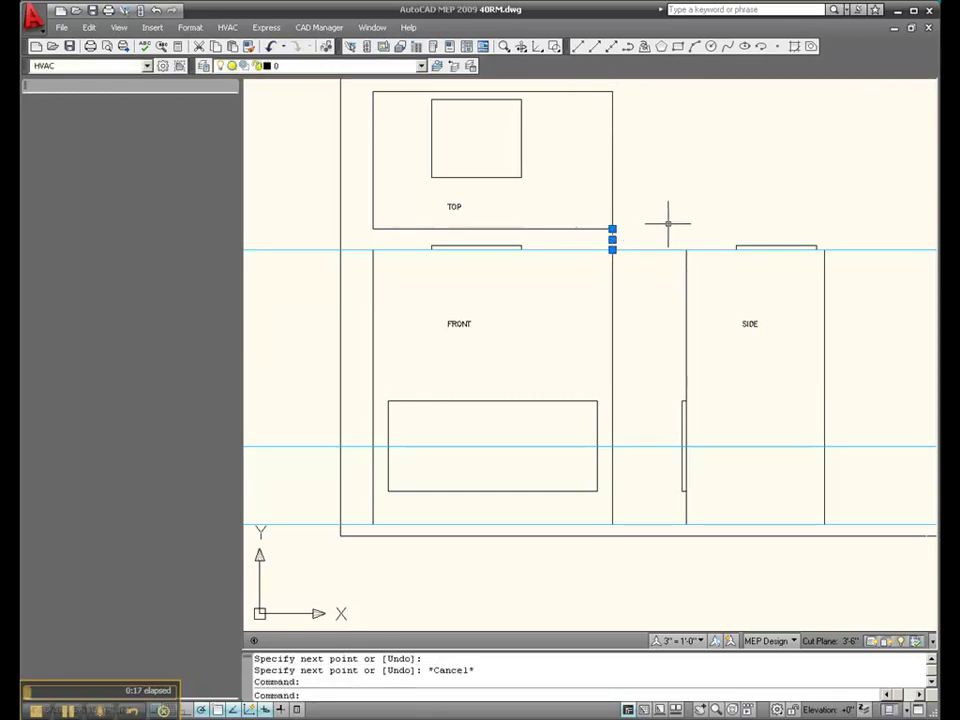
pyautogui.rightClick(670, 231)
pyautogui.moveTo(740, 284)
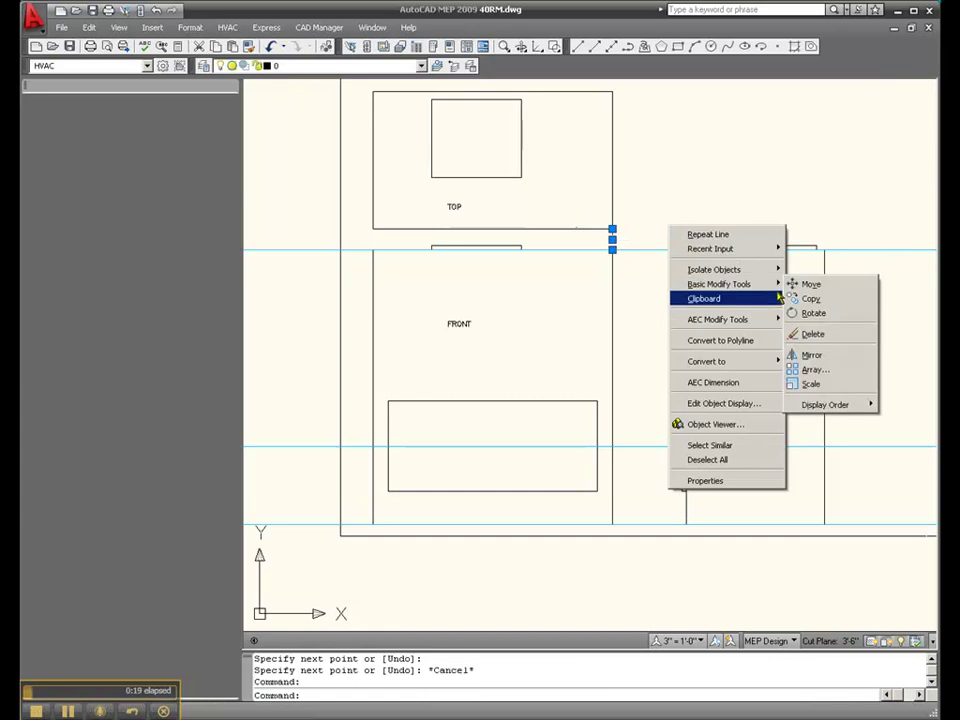
pyautogui.click(812, 314)
pyautogui.click(612, 249)
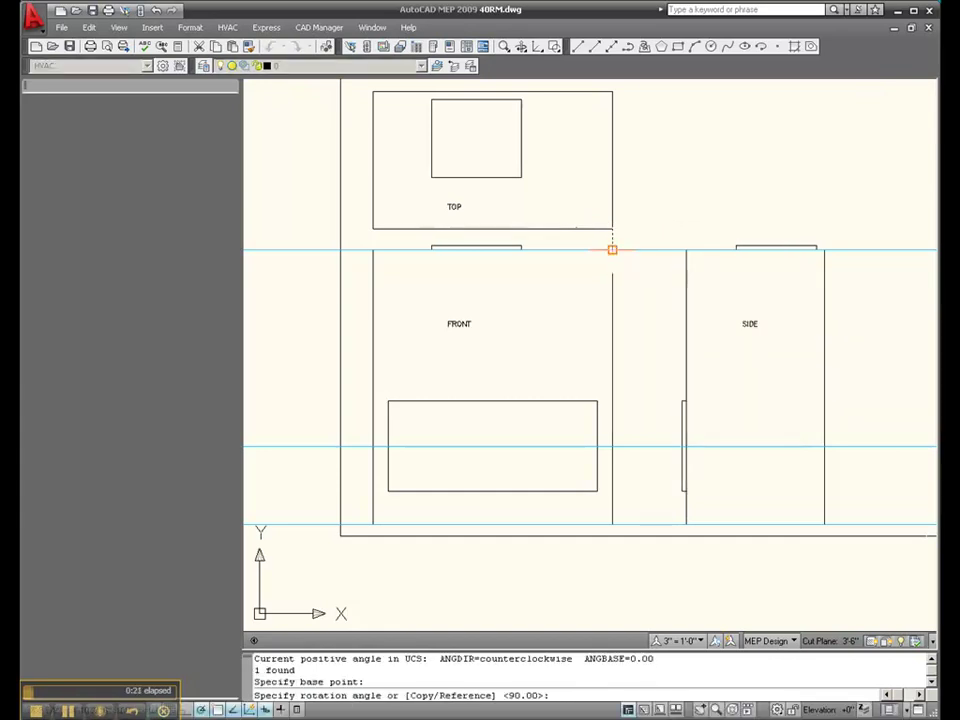
pyautogui.click(611, 296)
pyautogui.press('Escape')
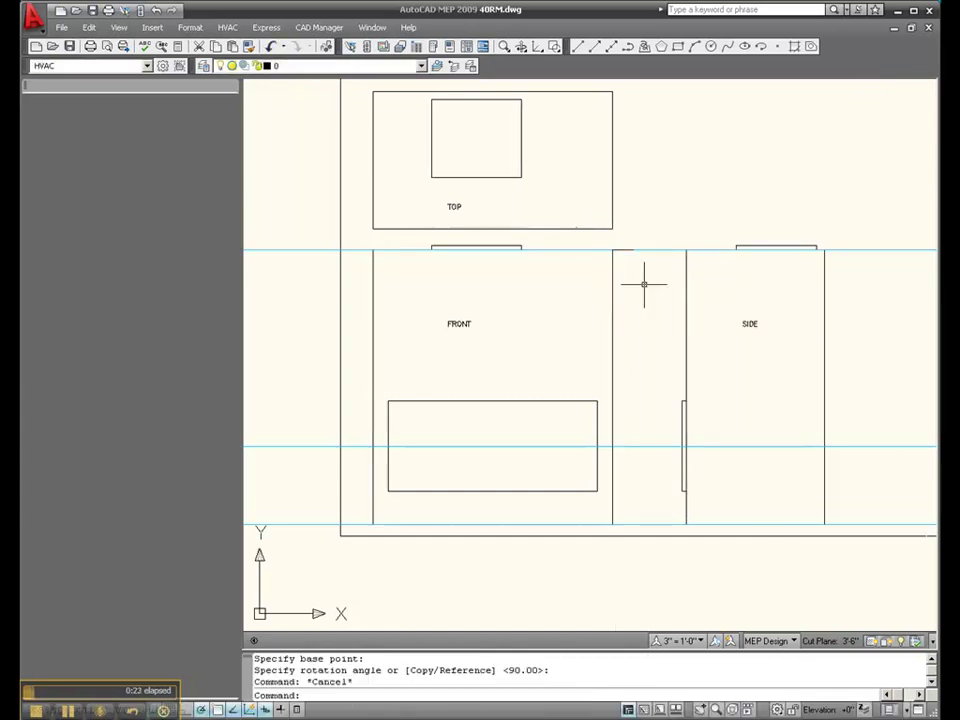
# Step: Window-select all the objects of the SIDE view
pyautogui.click(666, 212)
pyautogui.click(879, 540)
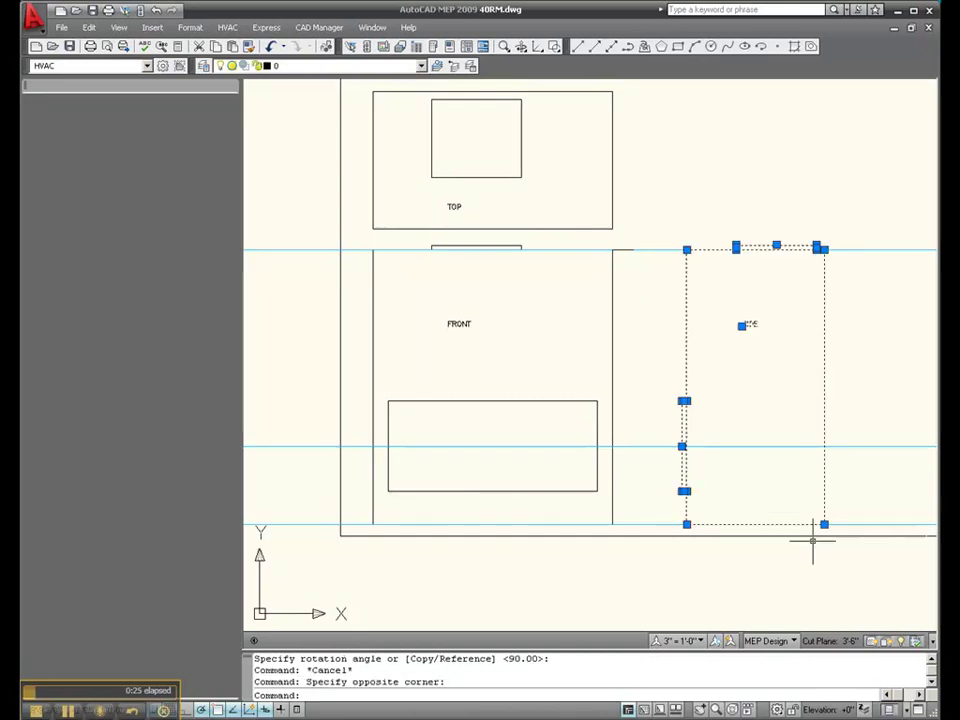
pyautogui.click(889, 527)
pyautogui.click(830, 204)
# Step: Move the SIDE view left, next to the FRONT view, using its top-left corner as base point
pyautogui.rightClick(657, 292)
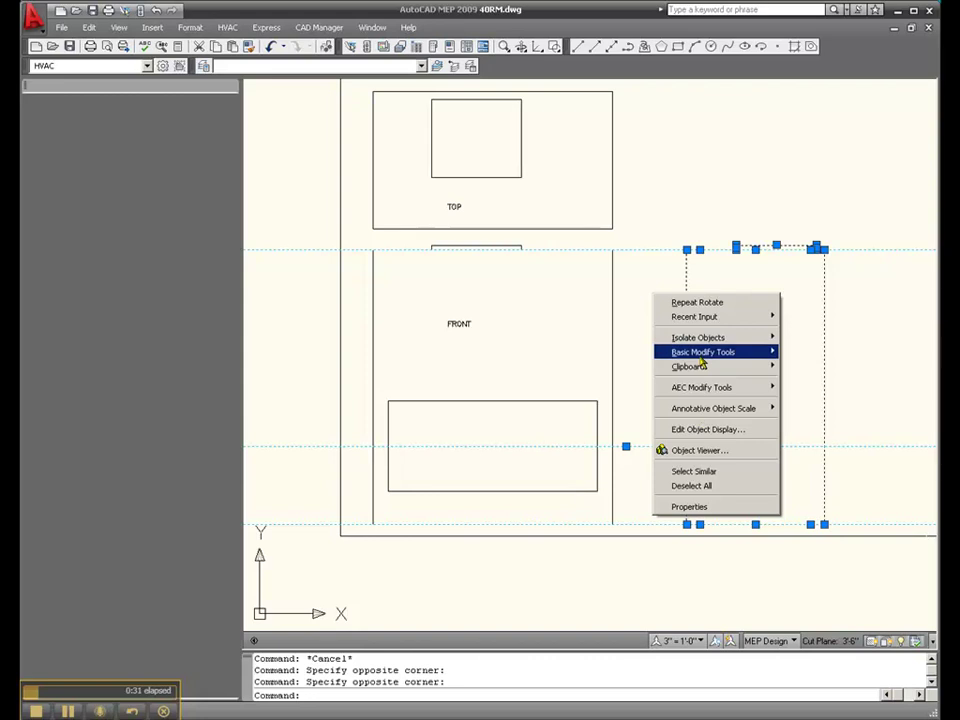
pyautogui.moveTo(745, 352)
pyautogui.click(805, 352)
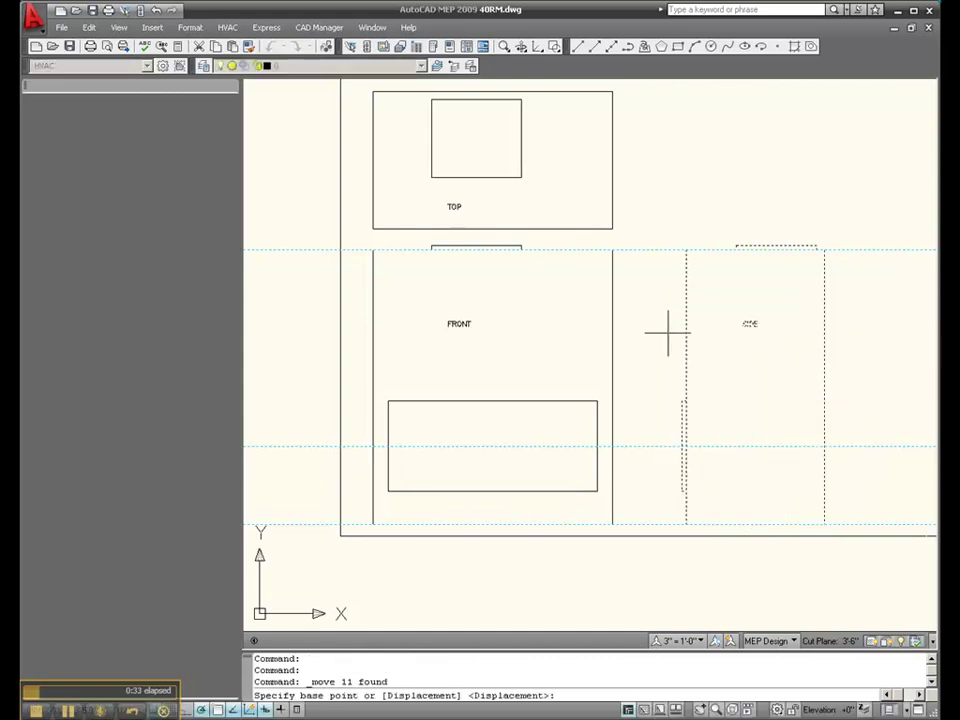
pyautogui.click(686, 247)
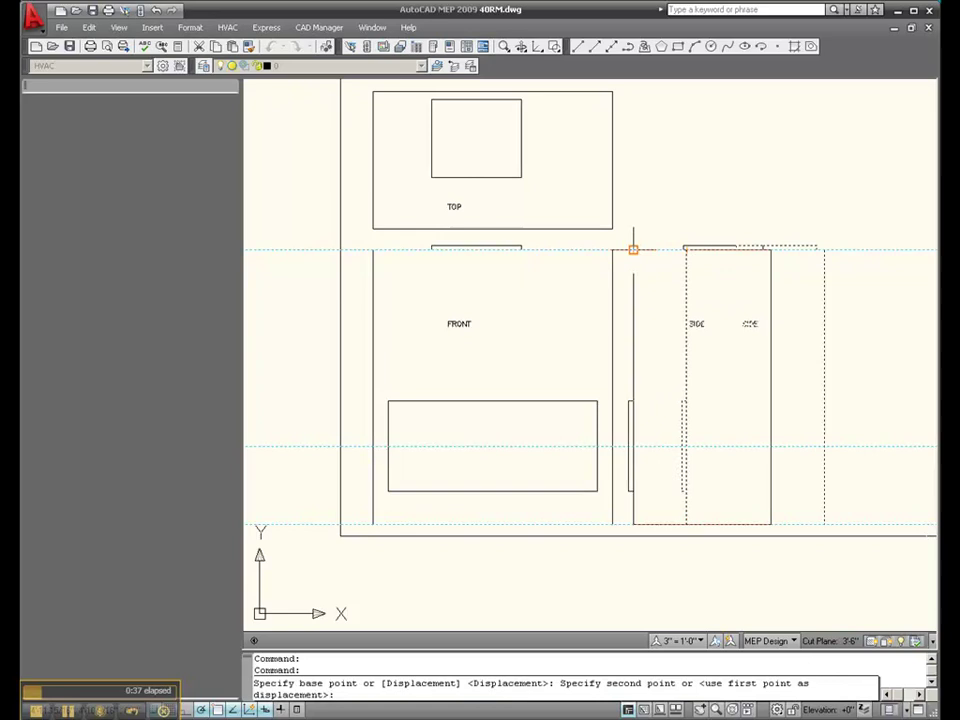
pyautogui.press('Escape')
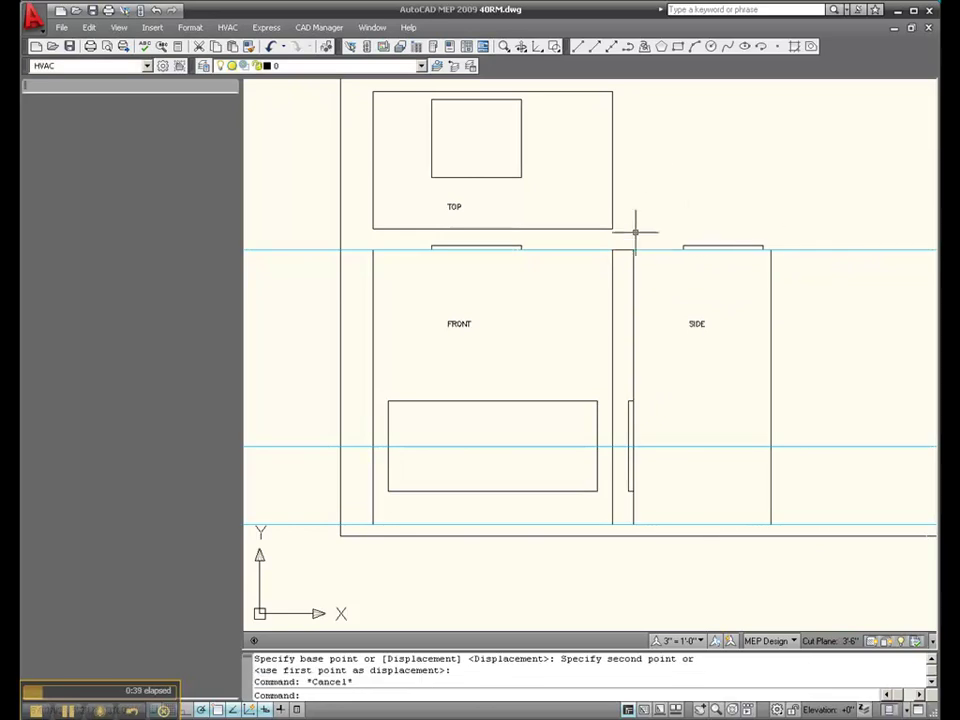
# Step: Stretch the short line's end up-right into a long diagonal from the FRONT view's corner
pyautogui.click(622, 250)
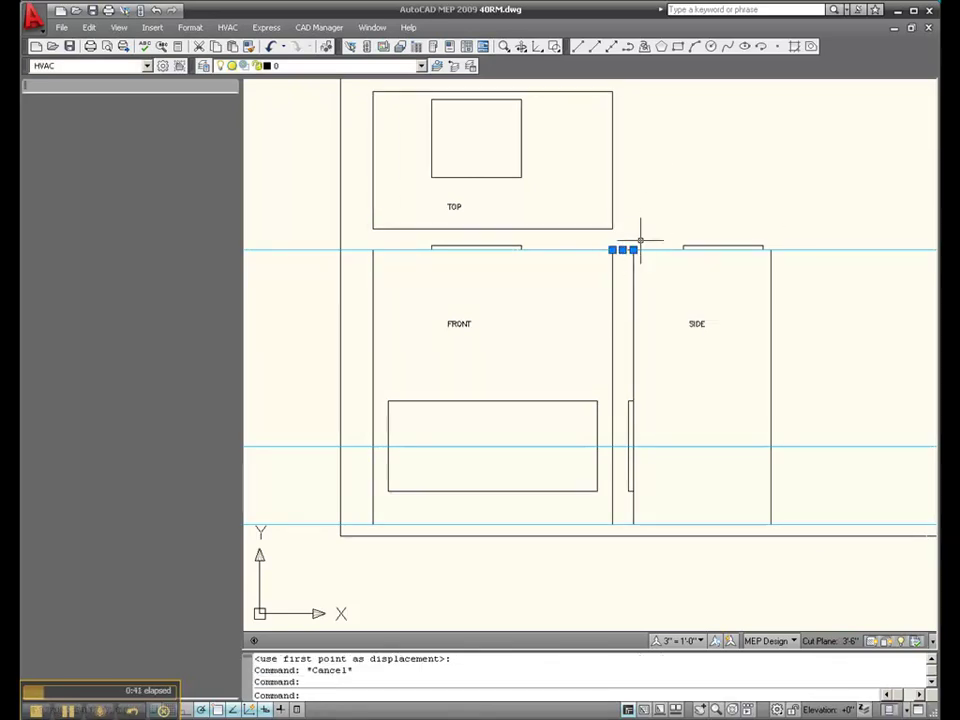
pyautogui.rightClick(656, 214)
pyautogui.moveTo(724, 272)
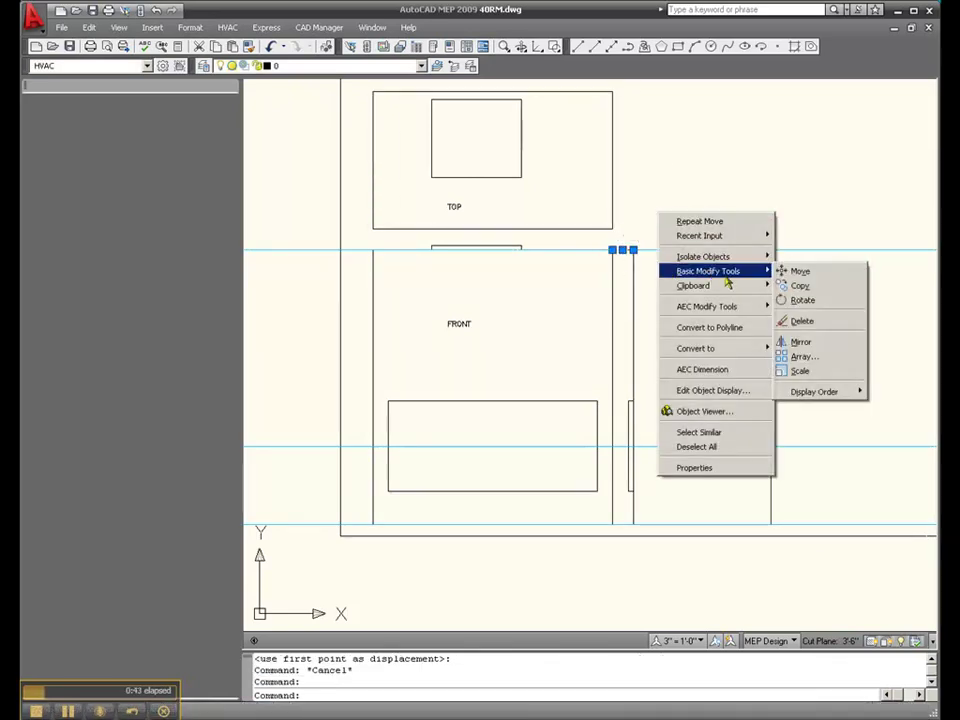
pyautogui.click(797, 302)
pyautogui.click(612, 249)
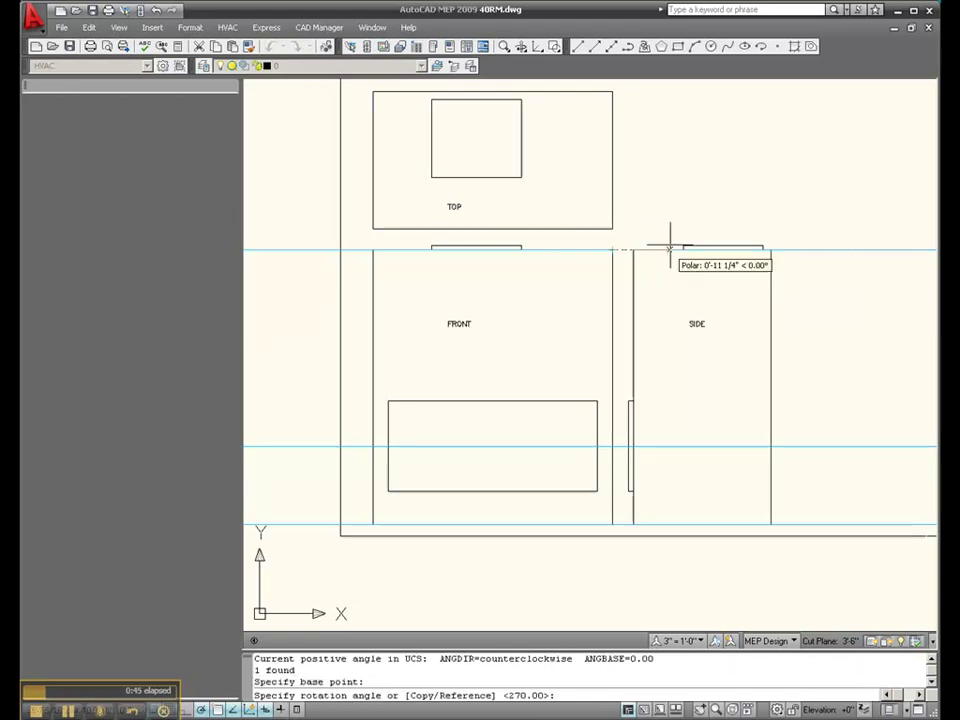
pyautogui.press('Escape')
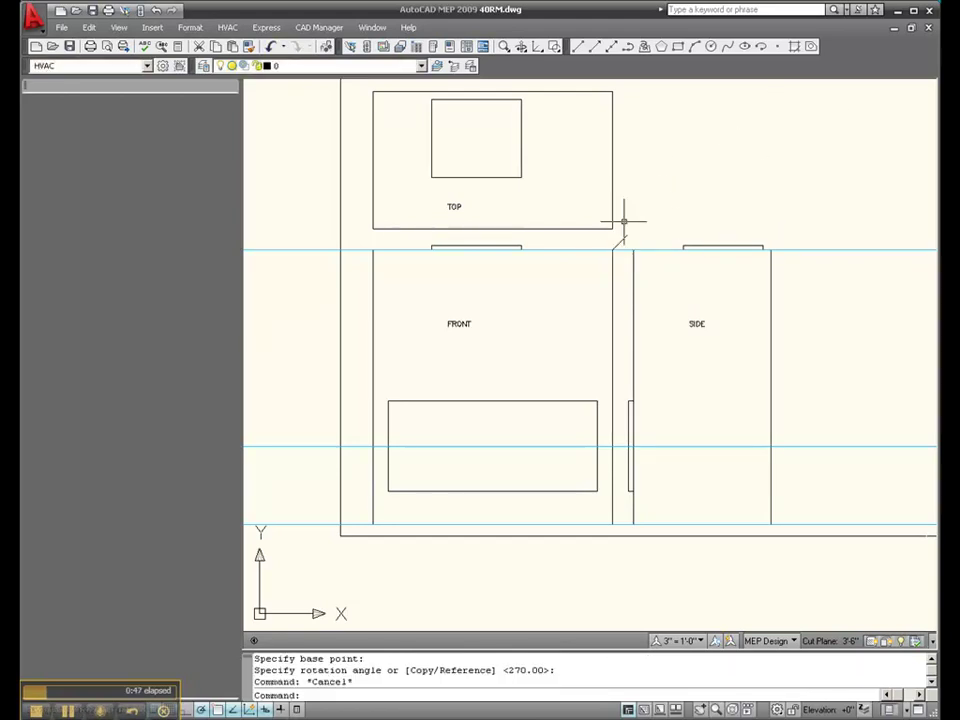
pyautogui.click(620, 240)
pyautogui.click(612, 249)
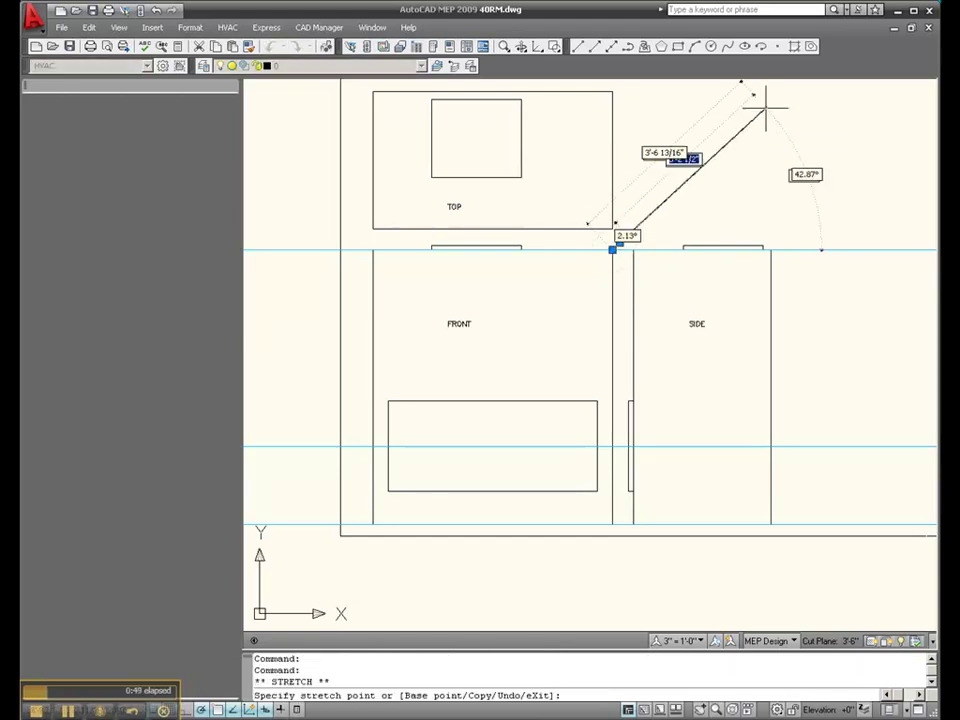
pyautogui.press('Escape')
pyautogui.press('Escape')
pyautogui.press('Escape')
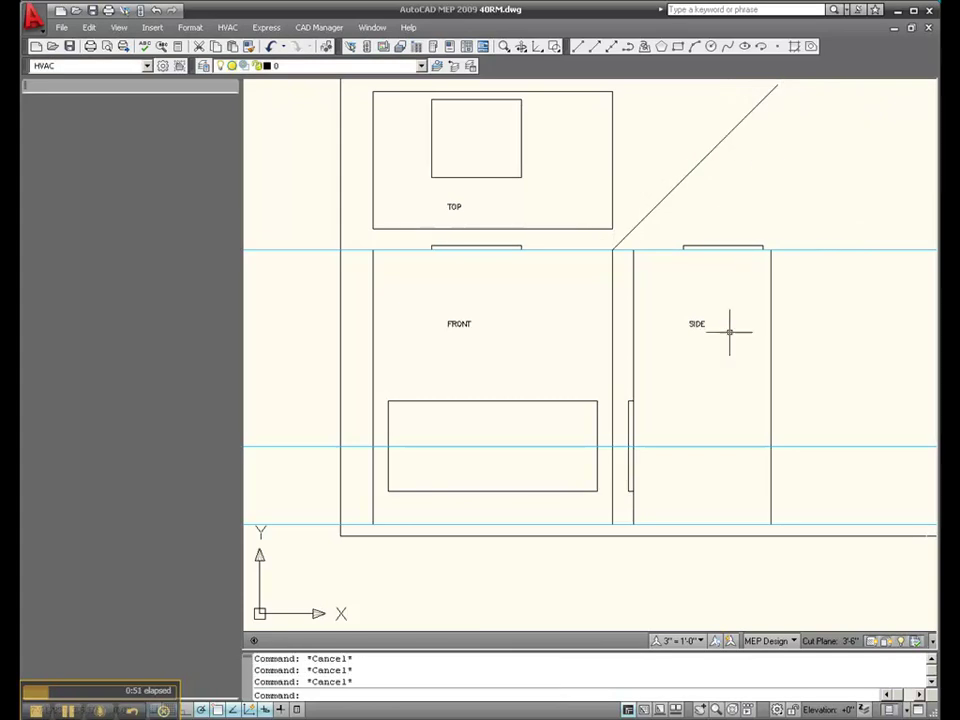
# Step: Draw a vertical line from the short edge's endpoint straight up past the TOP view
pyautogui.rightClick(721, 348)
pyautogui.press('Escape')
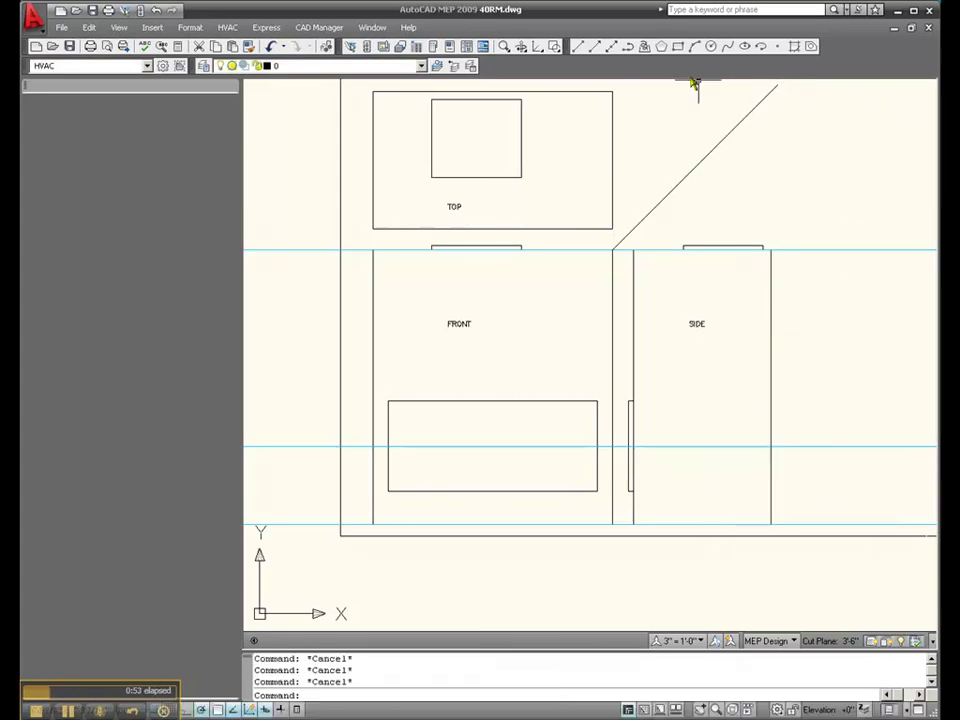
pyautogui.click(578, 46)
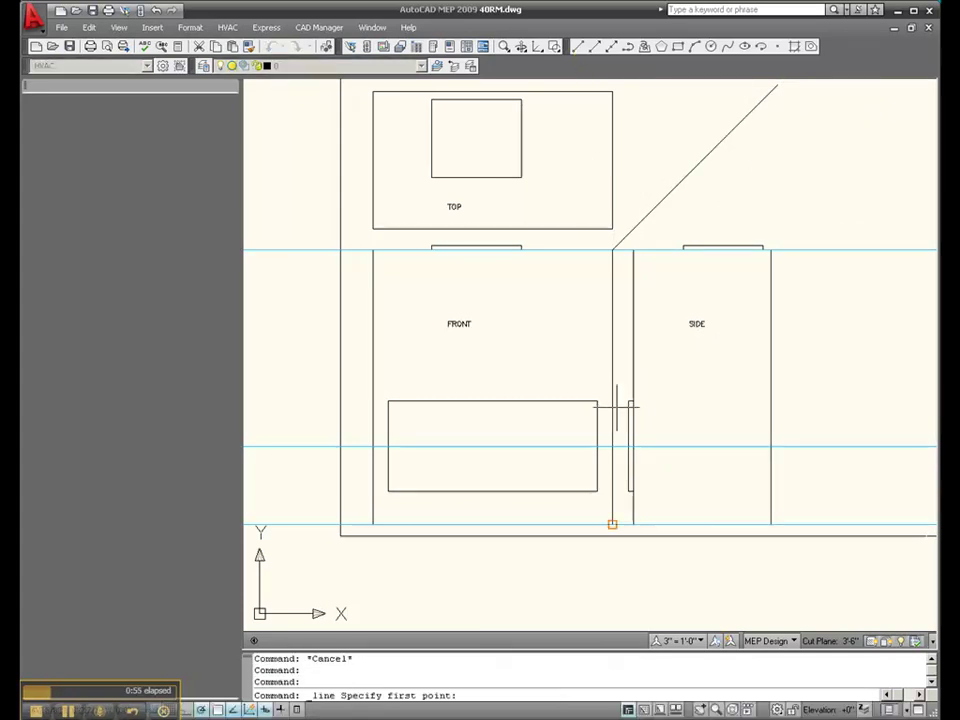
pyautogui.click(629, 401)
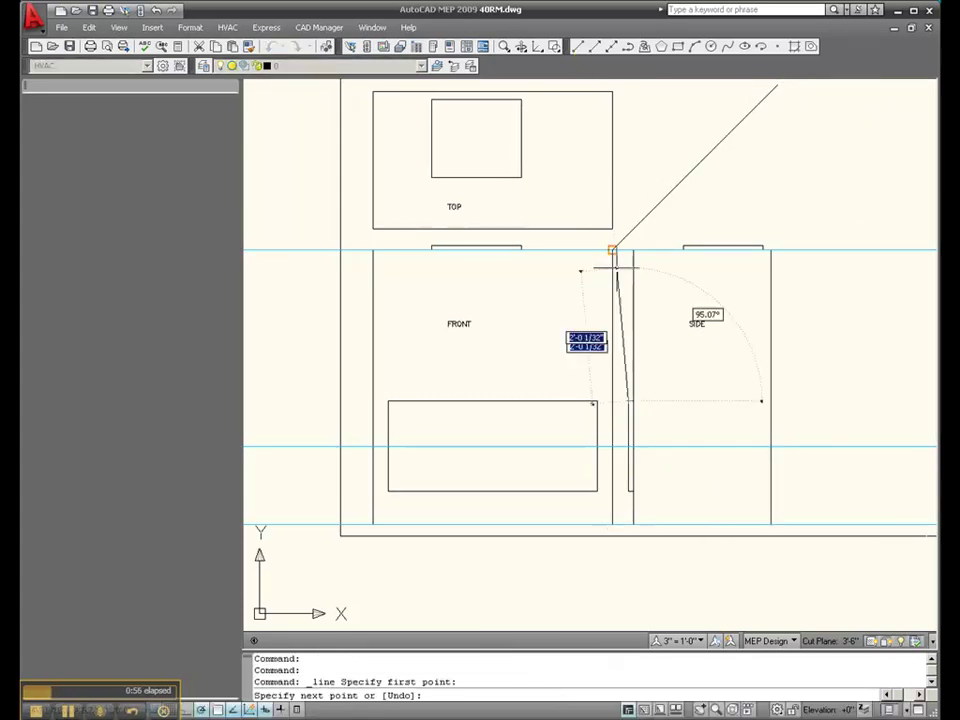
pyautogui.click(628, 192)
pyautogui.press('Escape')
# Step: Draw a horizontal line from the diagonal's lower end leftward beneath the TOP view
pyautogui.rightClick(656, 178)
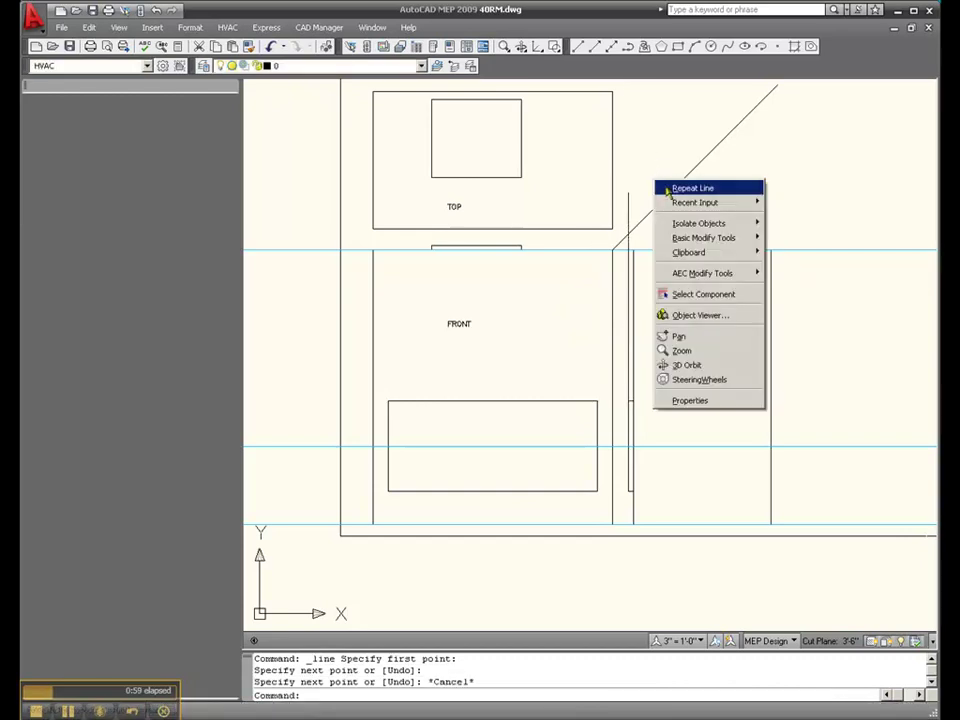
pyautogui.click(664, 187)
pyautogui.click(628, 235)
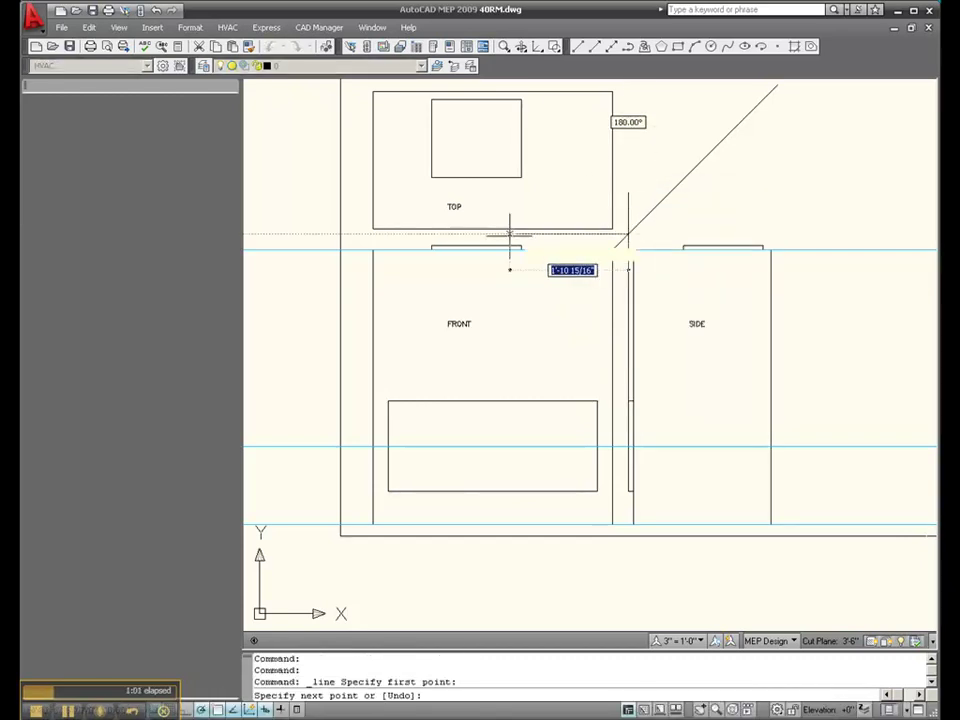
pyautogui.click(380, 234)
pyautogui.press('Escape')
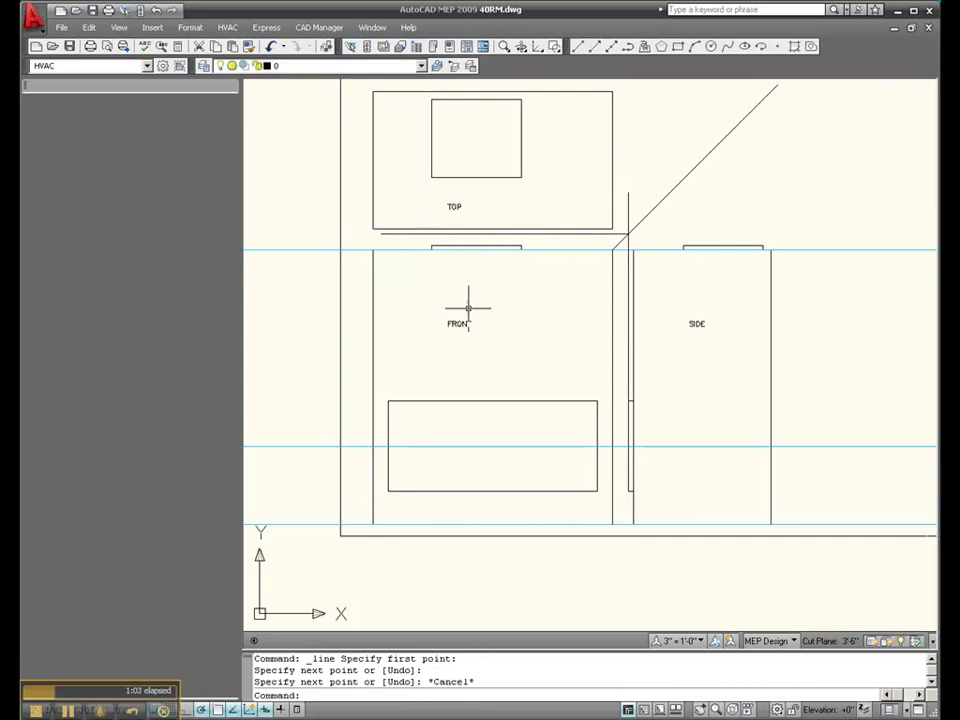
pyautogui.rightClick(478, 298)
pyautogui.click(519, 305)
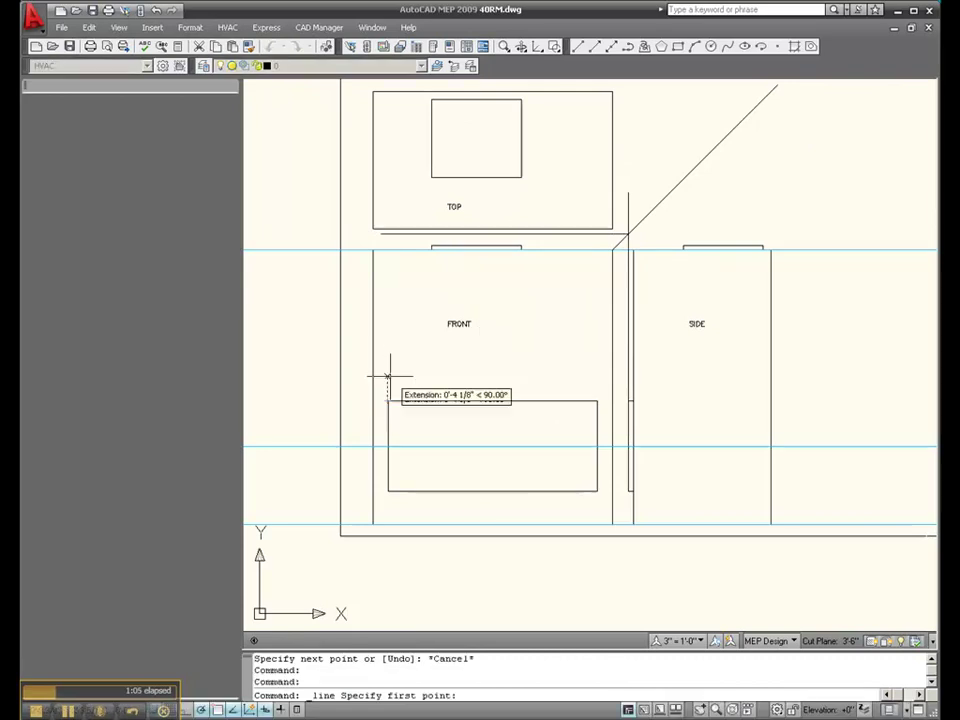
# Step: Draw a short vertical line closing the strip's left end up to the TOP view
pyautogui.click(388, 235)
pyautogui.scroll(5, 385, 230)
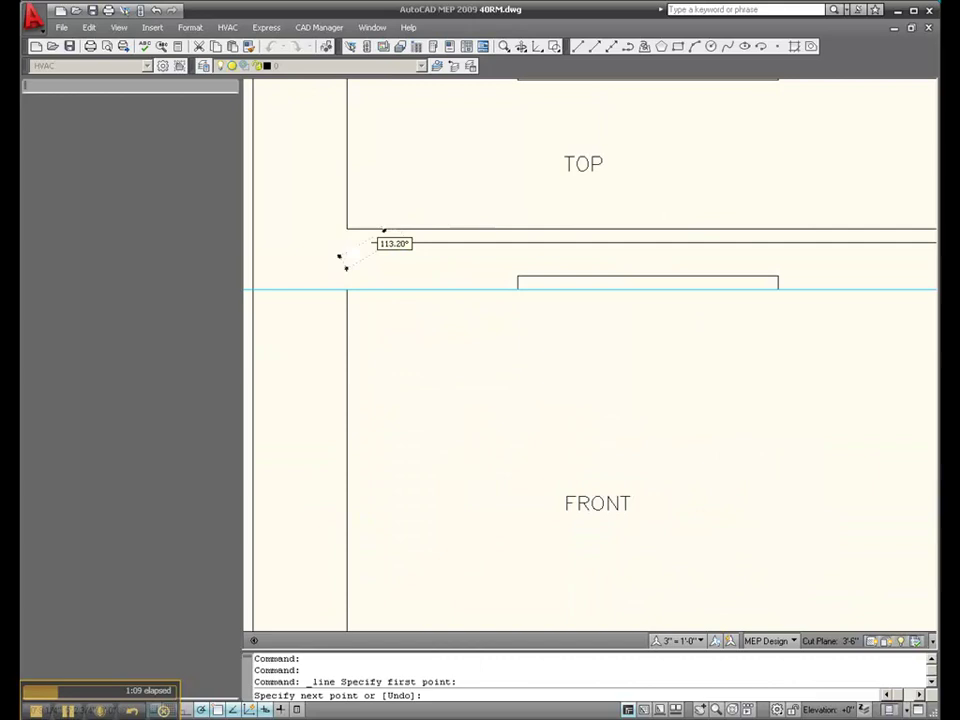
pyautogui.scroll(5, 385, 231)
pyautogui.click(400, 222)
pyautogui.press('Escape')
pyautogui.click(400, 220)
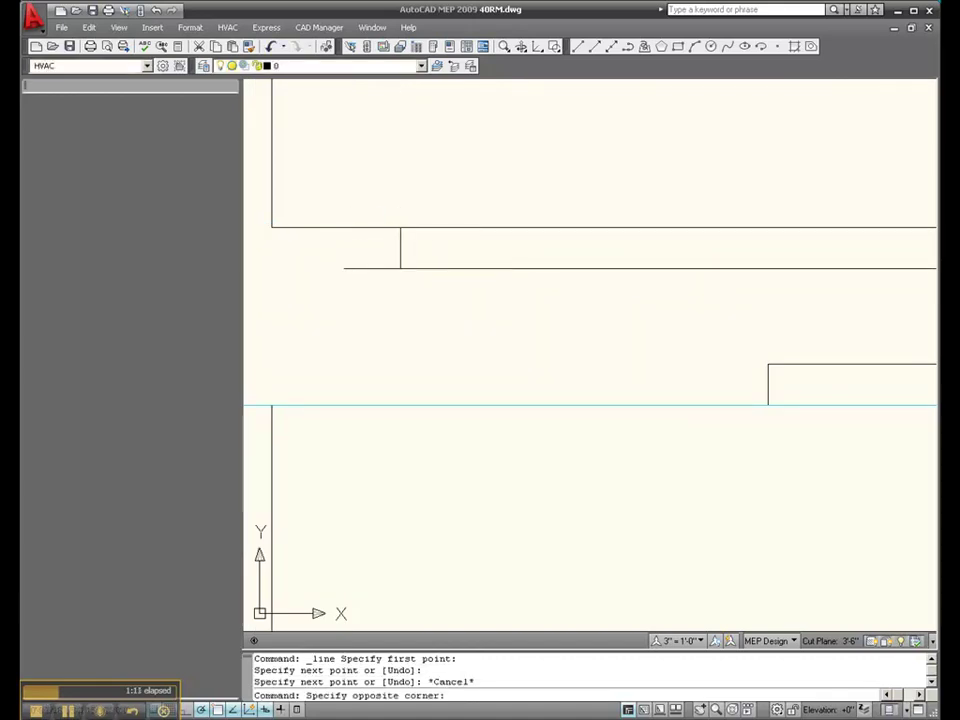
pyautogui.click(364, 272)
pyautogui.click(343, 268)
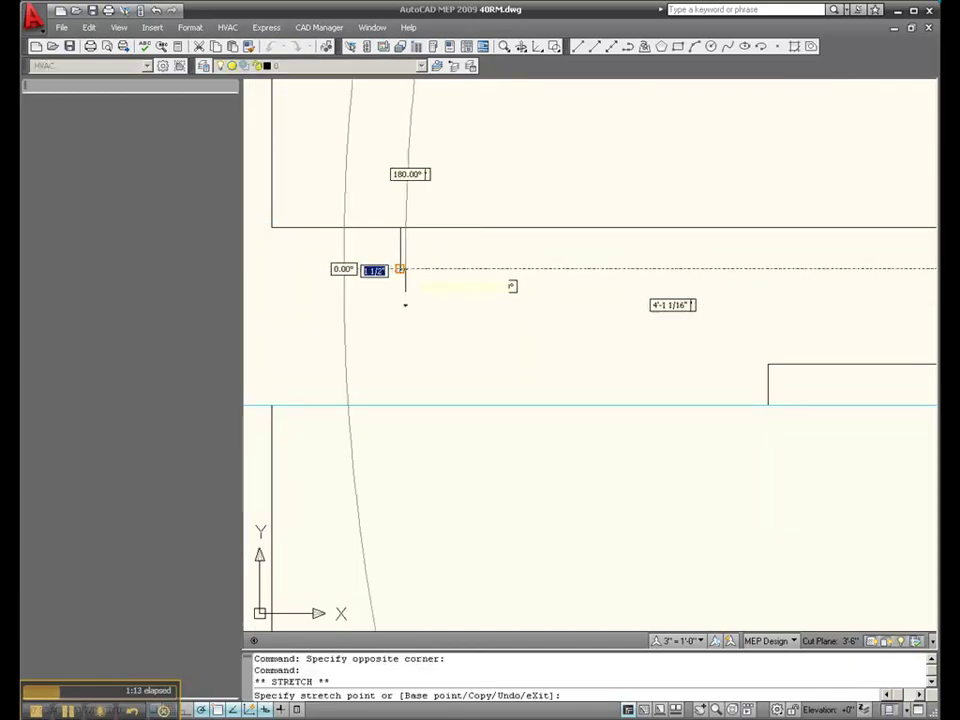
pyautogui.press('Escape')
pyautogui.scroll(-5, 379, 302)
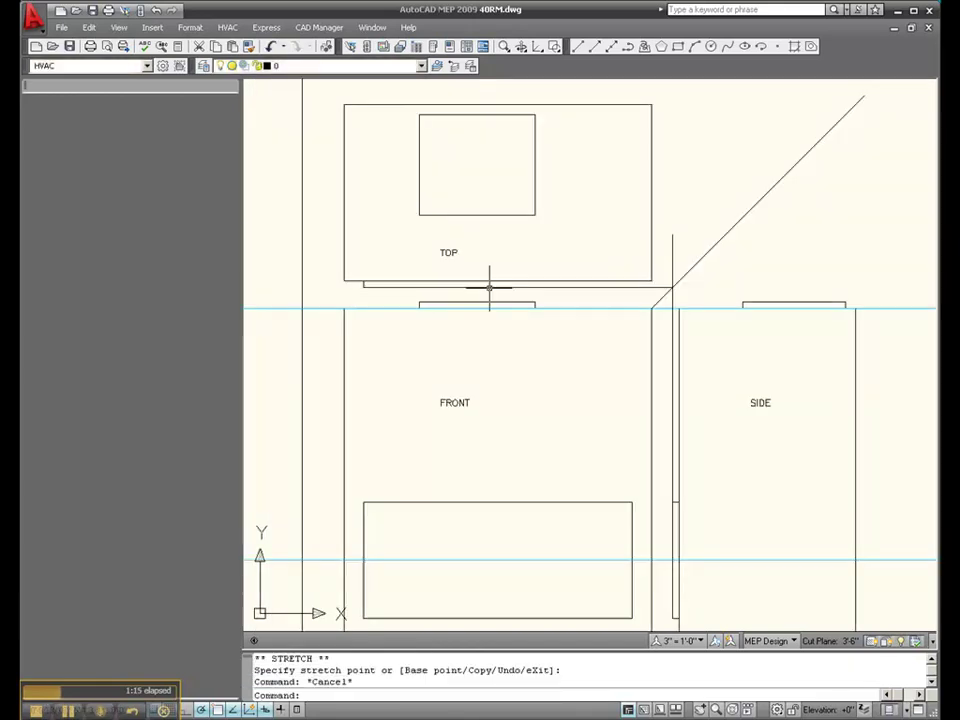
# Step: Draw a matching short vertical line closing the strip's right end
pyautogui.rightClick(553, 394)
pyautogui.click(588, 401)
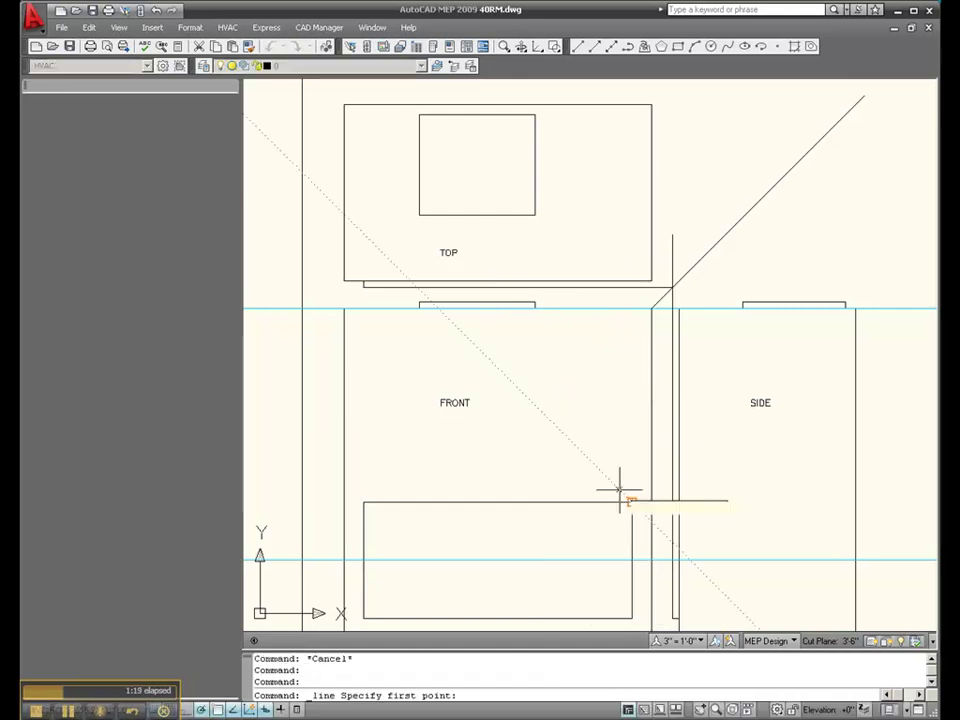
pyautogui.click(631, 289)
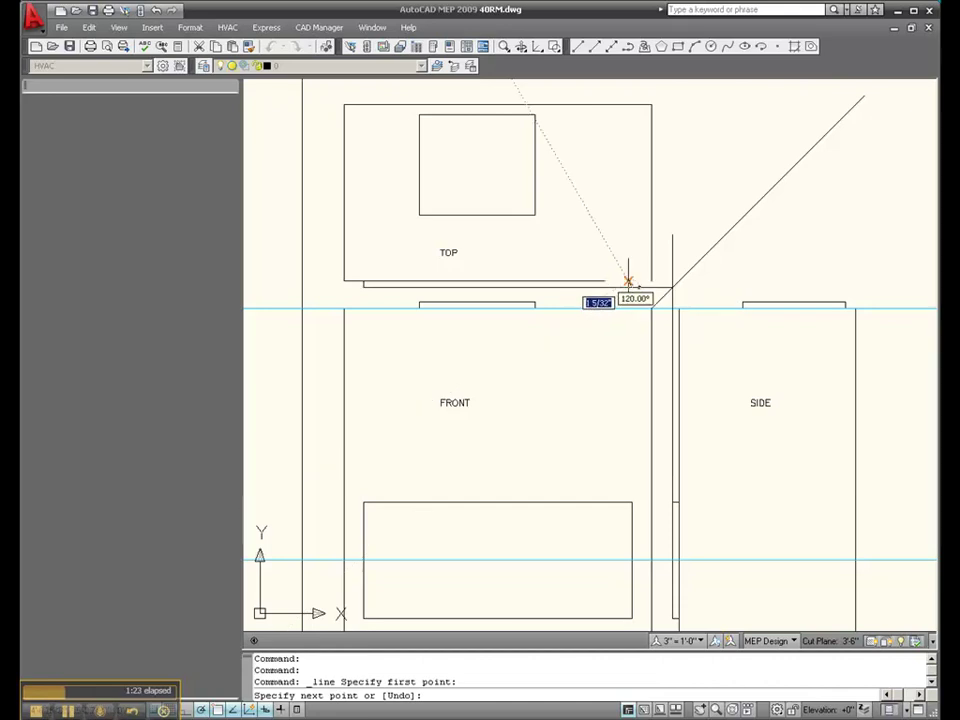
pyautogui.scroll(5, 630, 287)
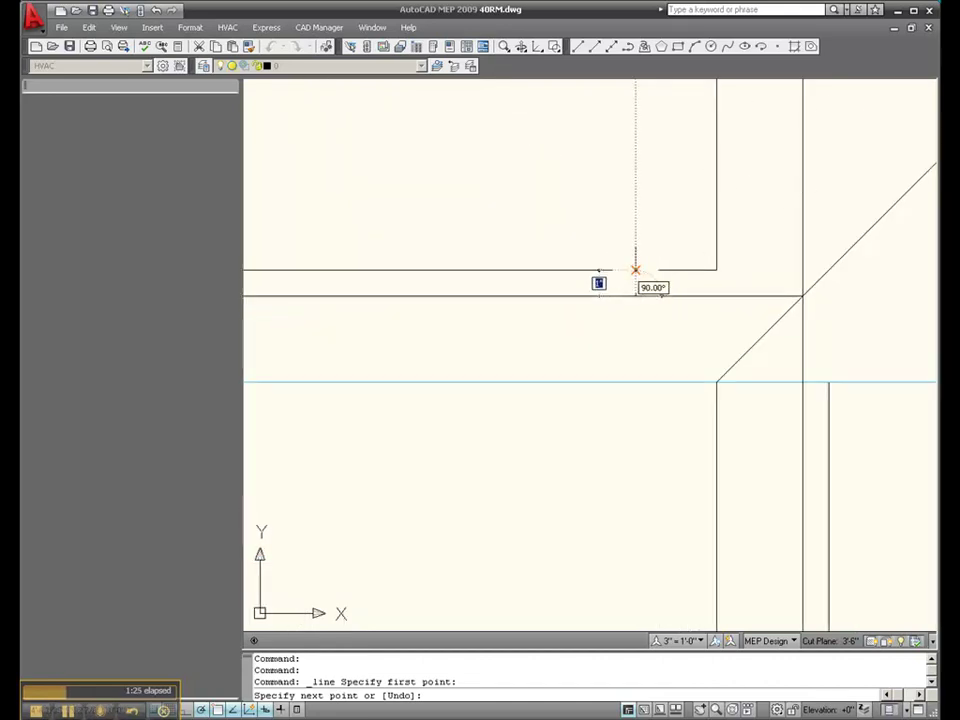
pyautogui.click(635, 270)
pyautogui.press('Escape')
pyautogui.click(695, 312)
pyautogui.click(675, 278)
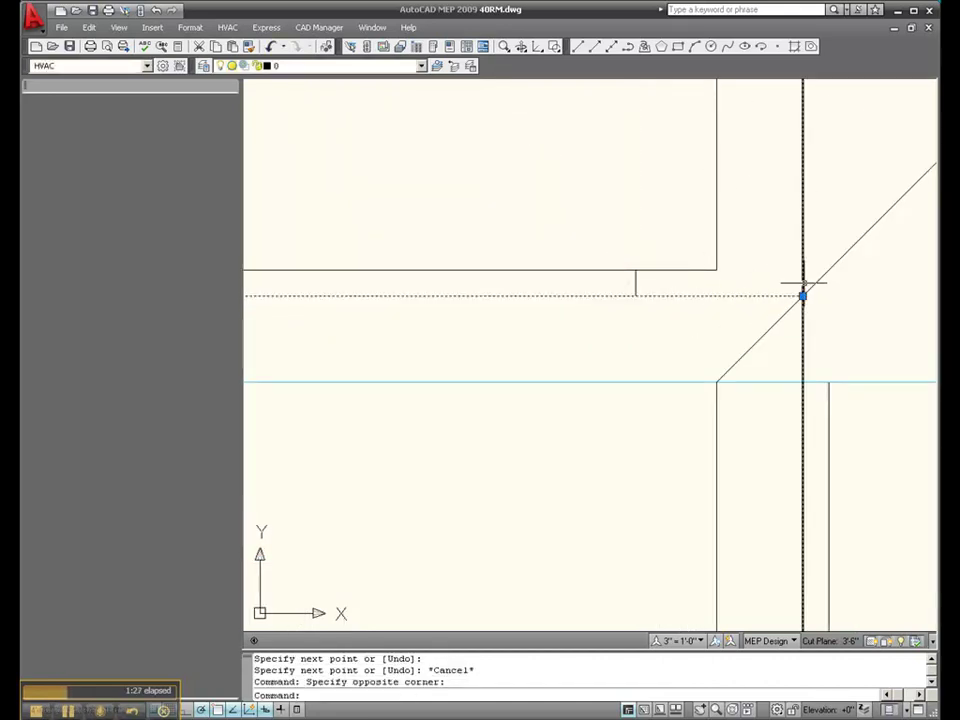
pyautogui.click(803, 296)
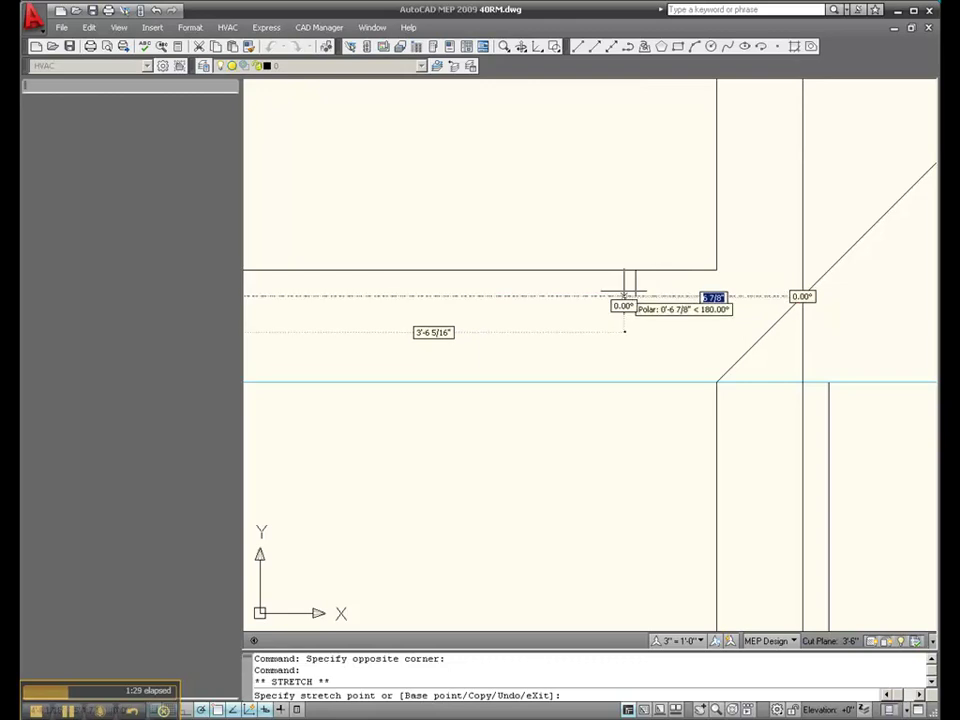
pyautogui.press('Escape')
pyautogui.scroll(-5, 635, 296)
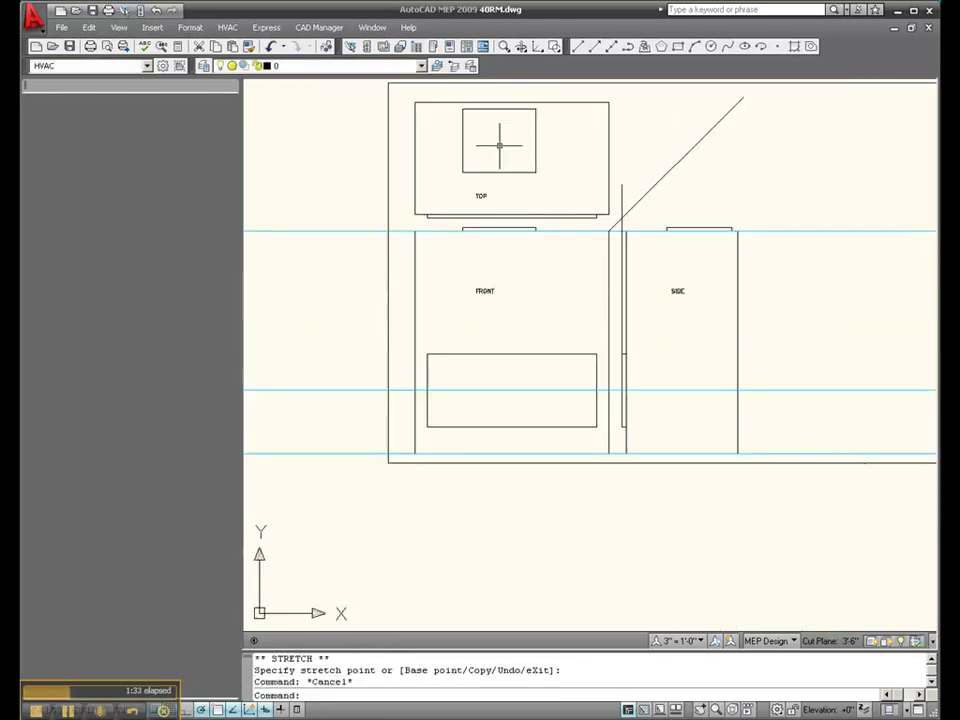
# Step: Erase the diagonal and the vertical construction line beside the FRONT view
pyautogui.click(637, 224)
pyautogui.click(625, 213)
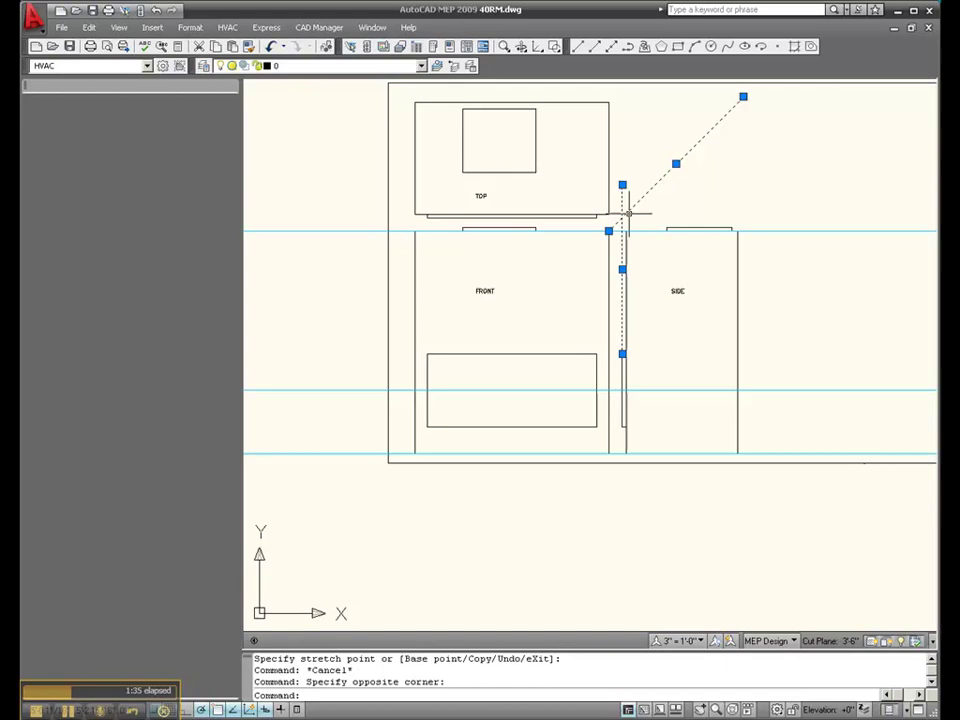
pyautogui.press('Delete')
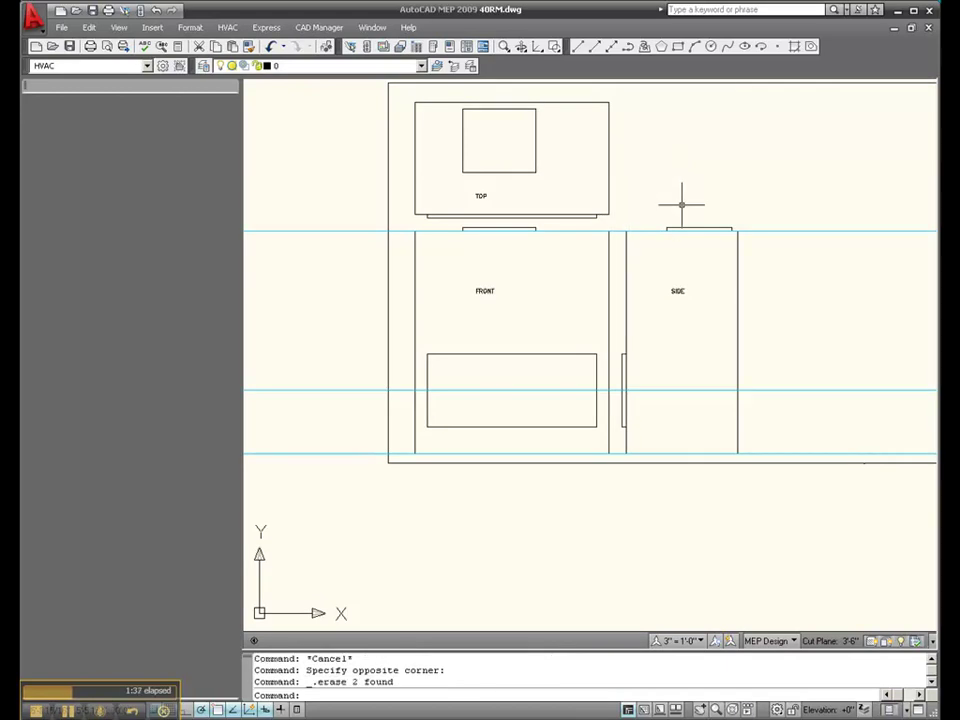
pyautogui.scroll(2, 531, 104)
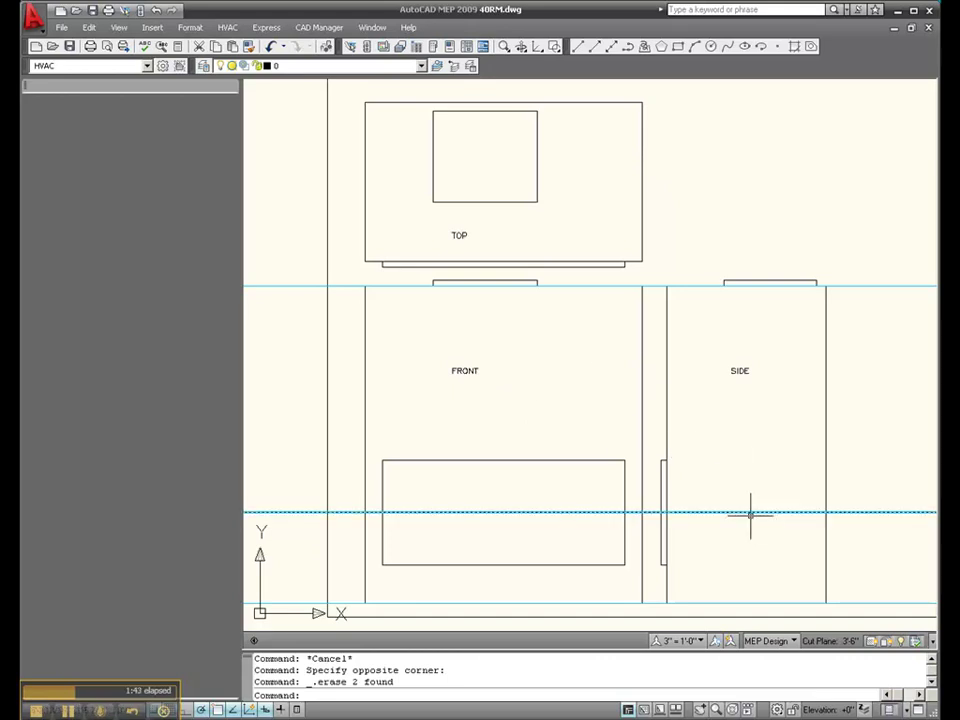
pyautogui.scroll(3, 476, 177)
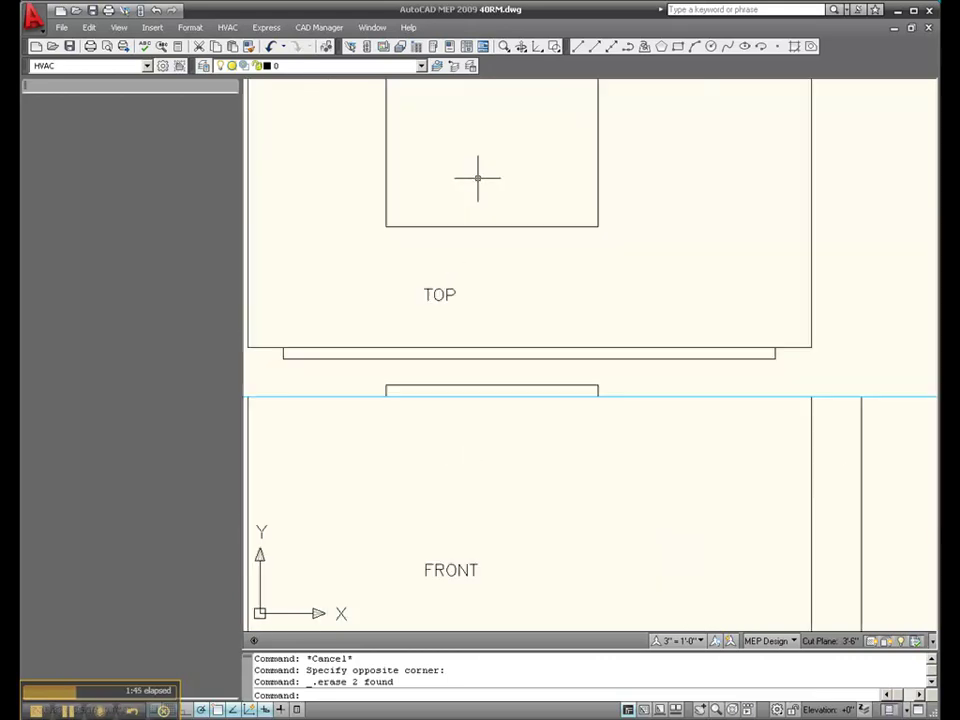
# Step: Make E-Cndt-Std-Clin the current layer
pyautogui.click(421, 66)
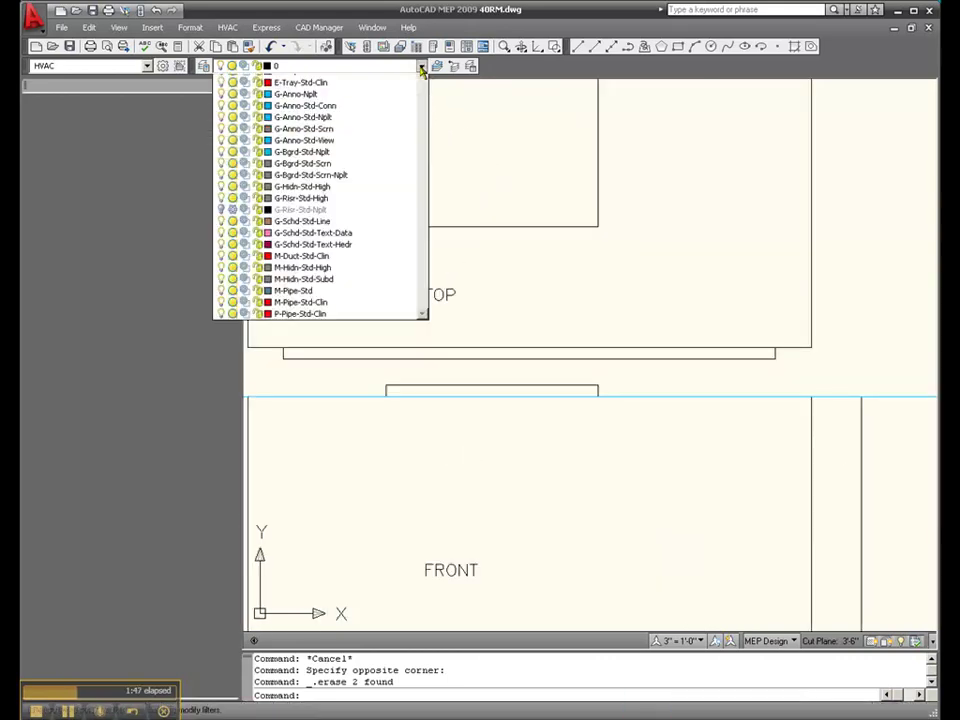
pyautogui.click(340, 117)
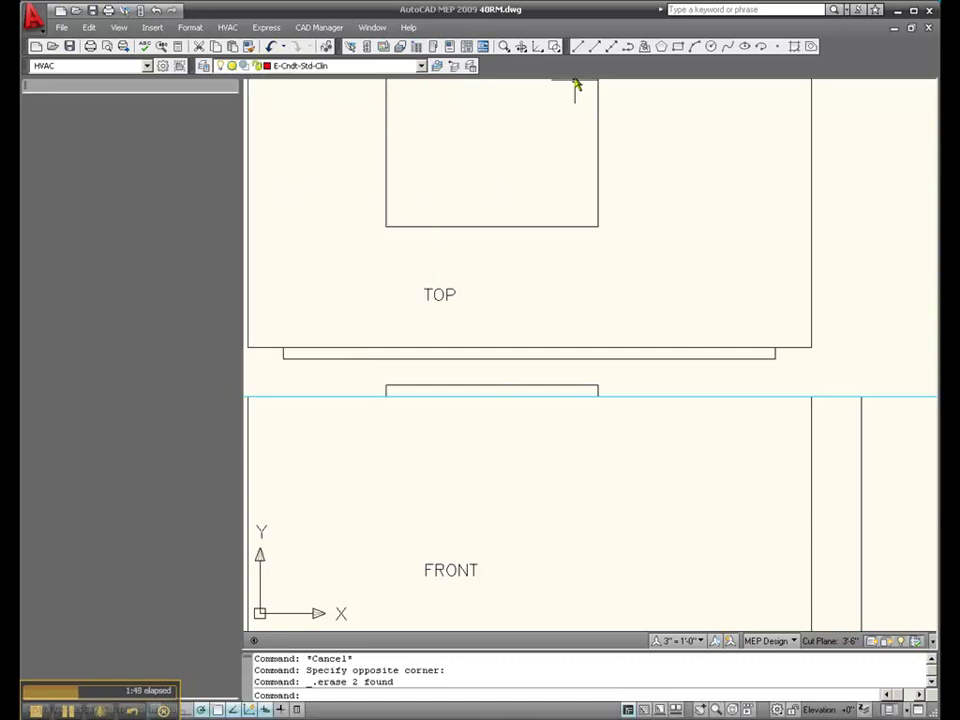
pyautogui.click(589, 46)
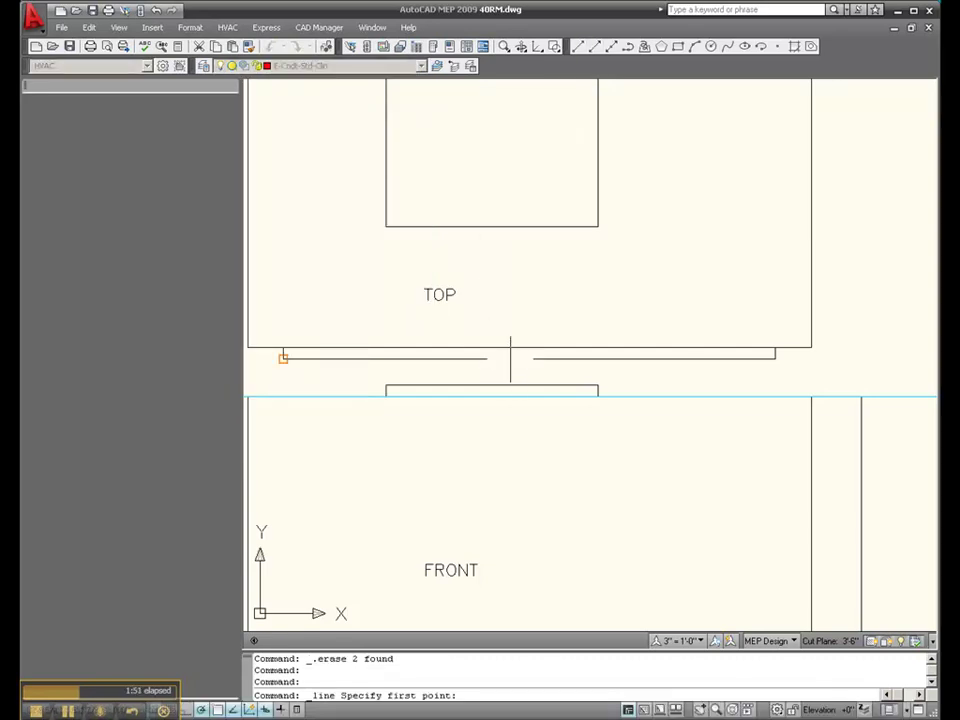
pyautogui.press('Escape')
# Step: Enable the Node object snap in Drafting Settings alongside Endpoint and Midpoint
pyautogui.rightClick(218, 709)
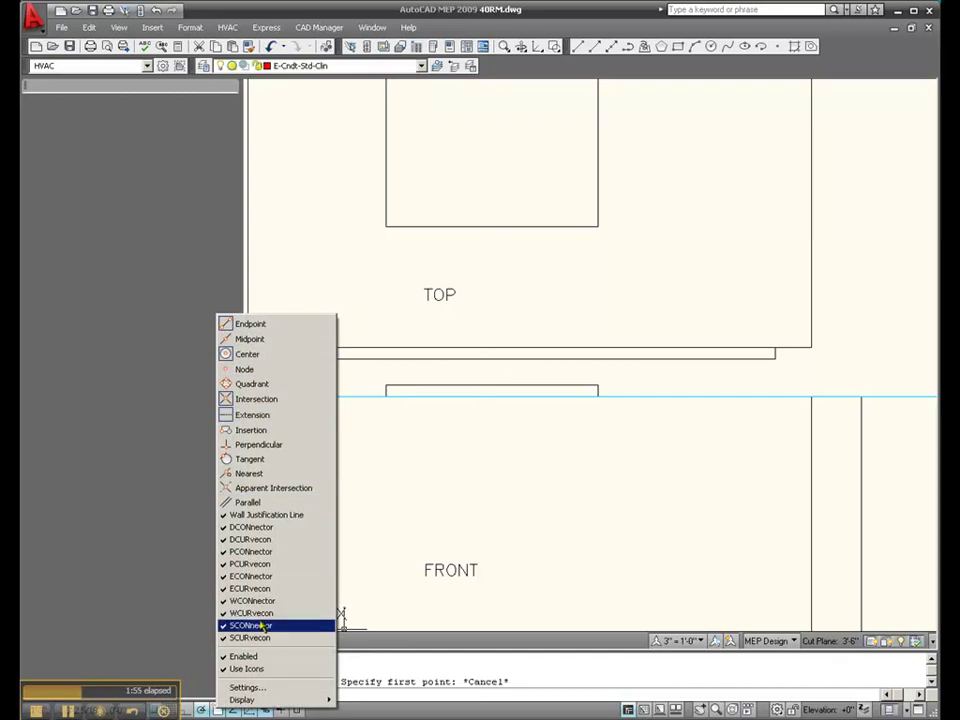
pyautogui.click(257, 687)
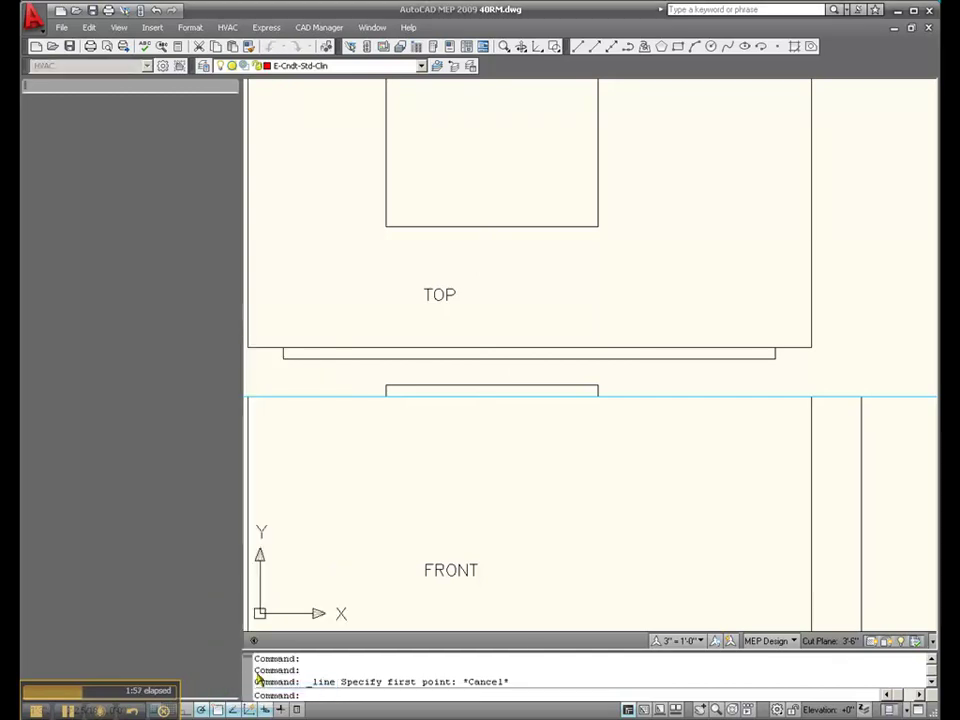
pyautogui.click(605, 272)
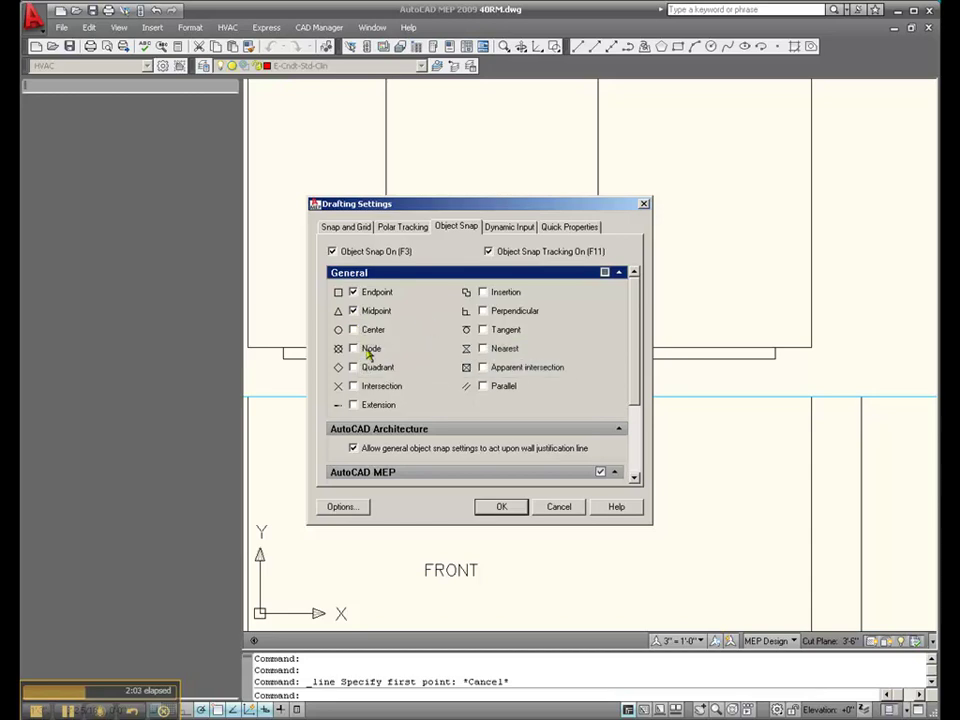
pyautogui.click(355, 348)
# Step: Draw an L-shaped red centerline up from the TOP view's bottom edge, then right to its edge
pyautogui.click(503, 507)
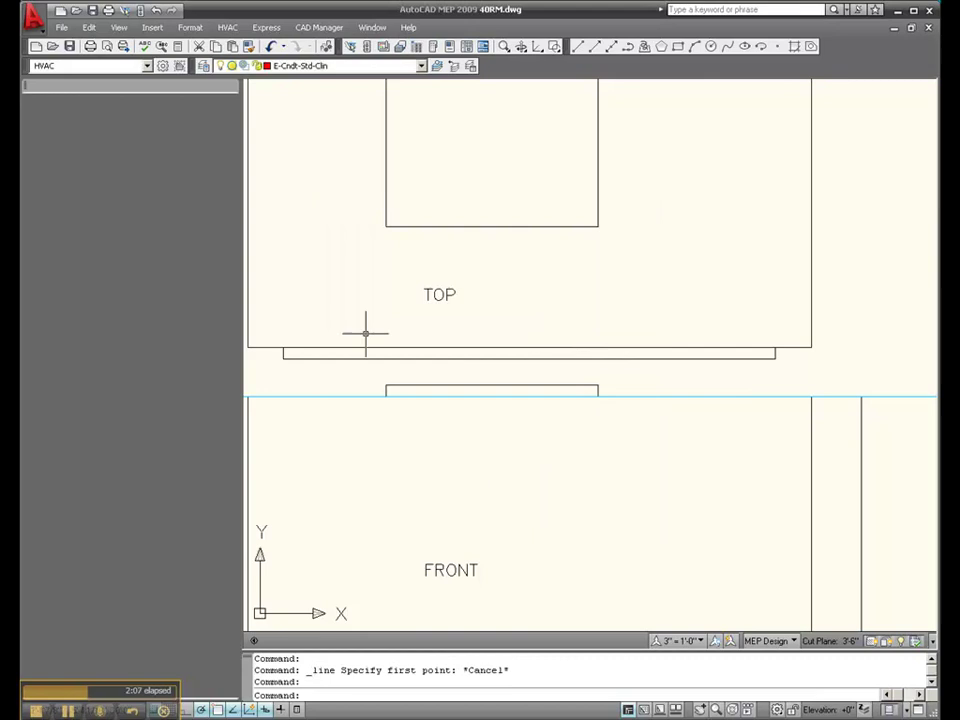
pyautogui.click(579, 47)
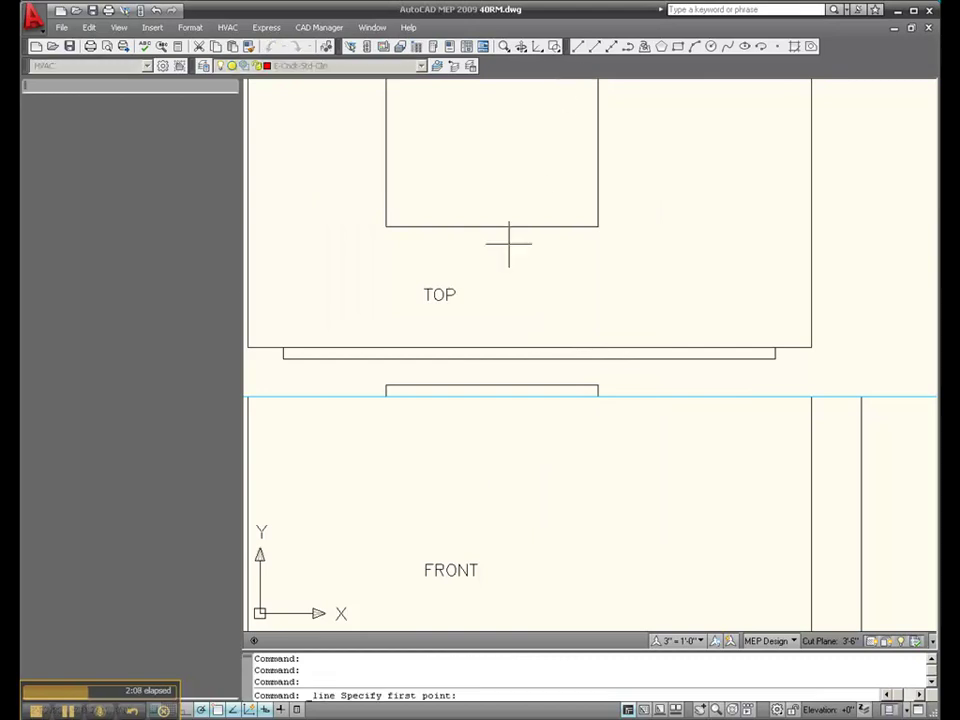
pyautogui.click(525, 357)
pyautogui.click(529, 347)
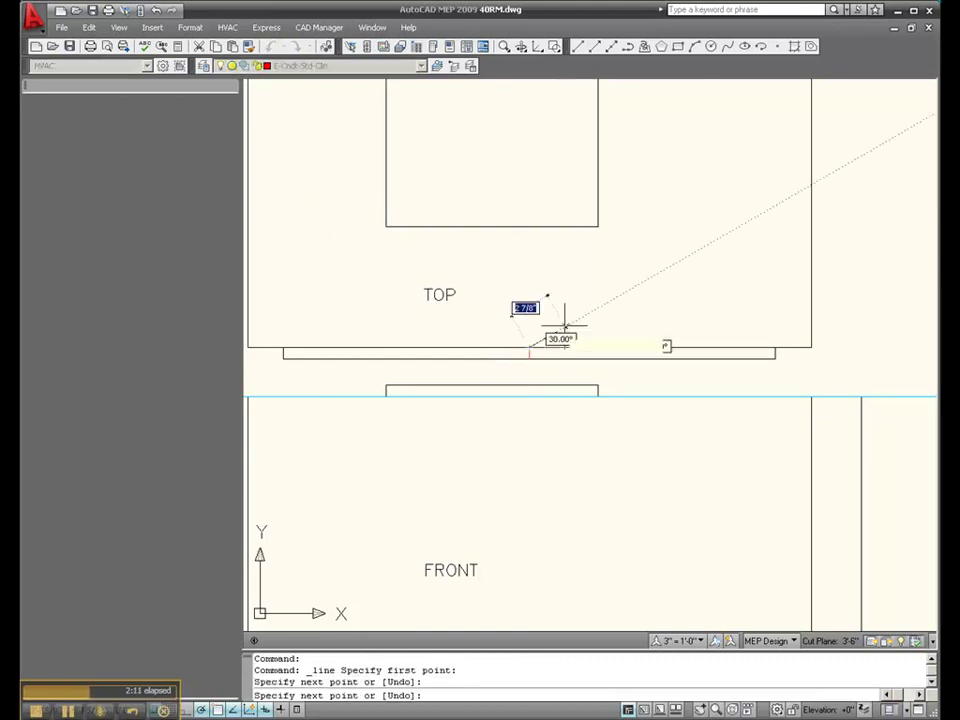
pyautogui.scroll(-4, 529, 312)
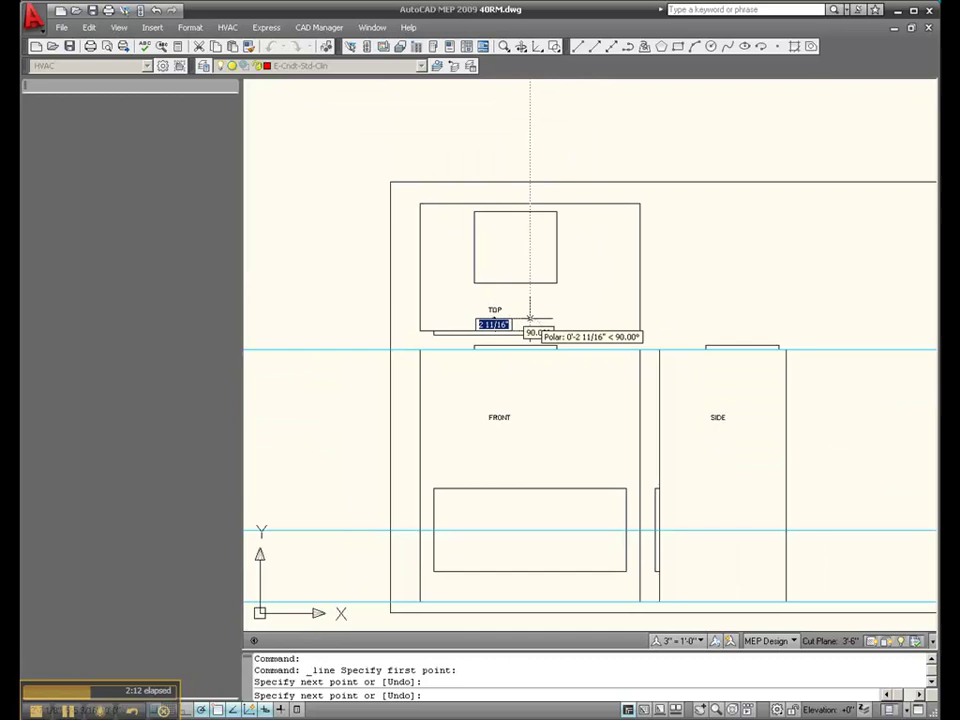
pyautogui.scroll(3, 529, 305)
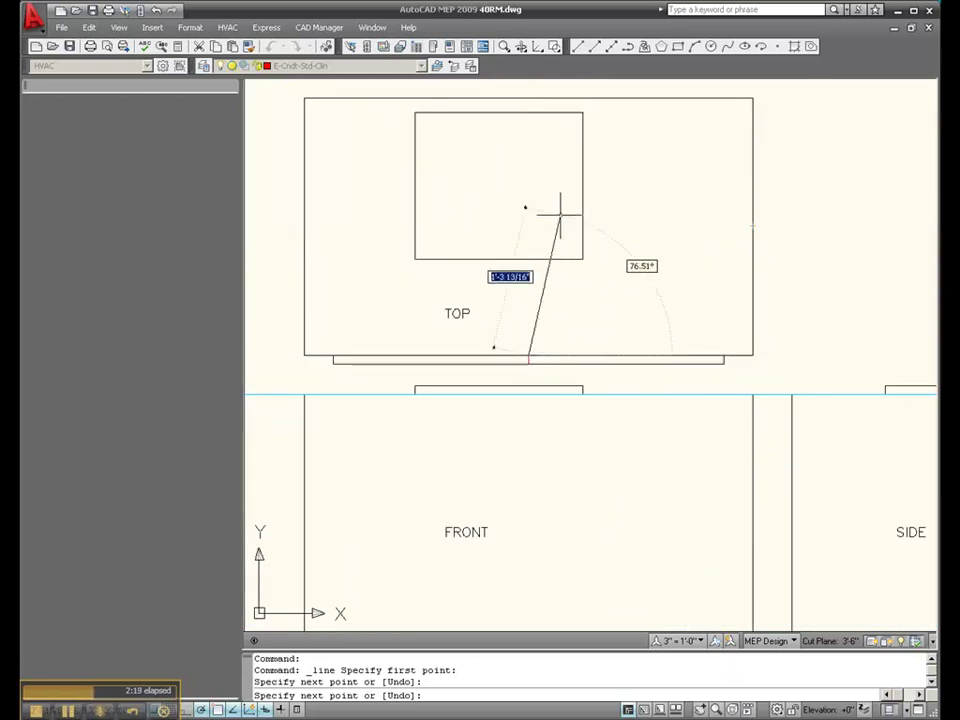
pyautogui.click(528, 226)
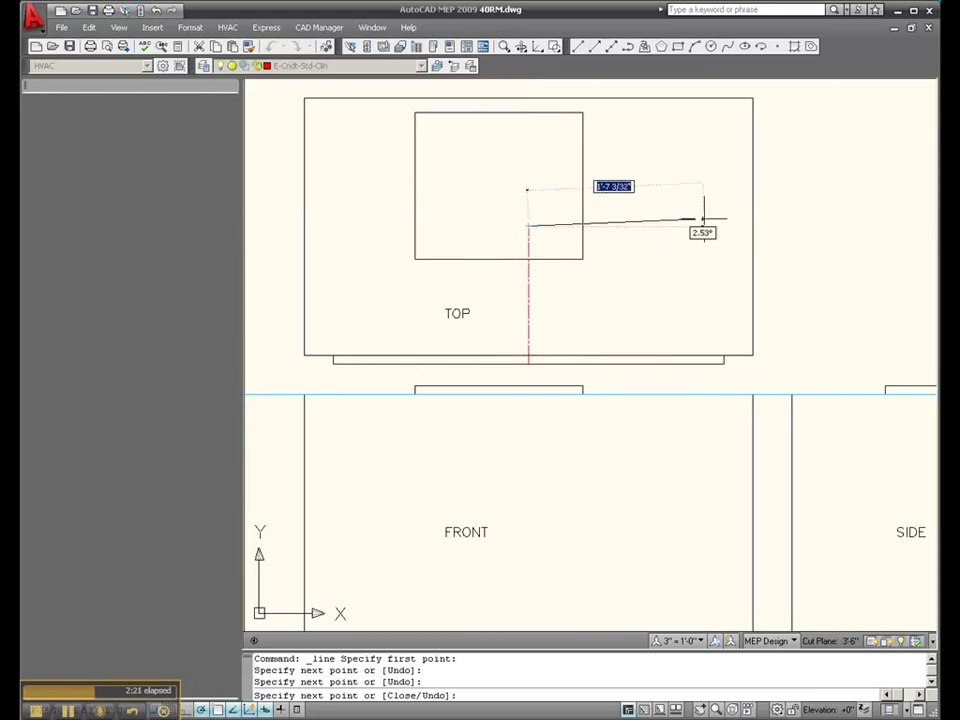
pyautogui.click(752, 227)
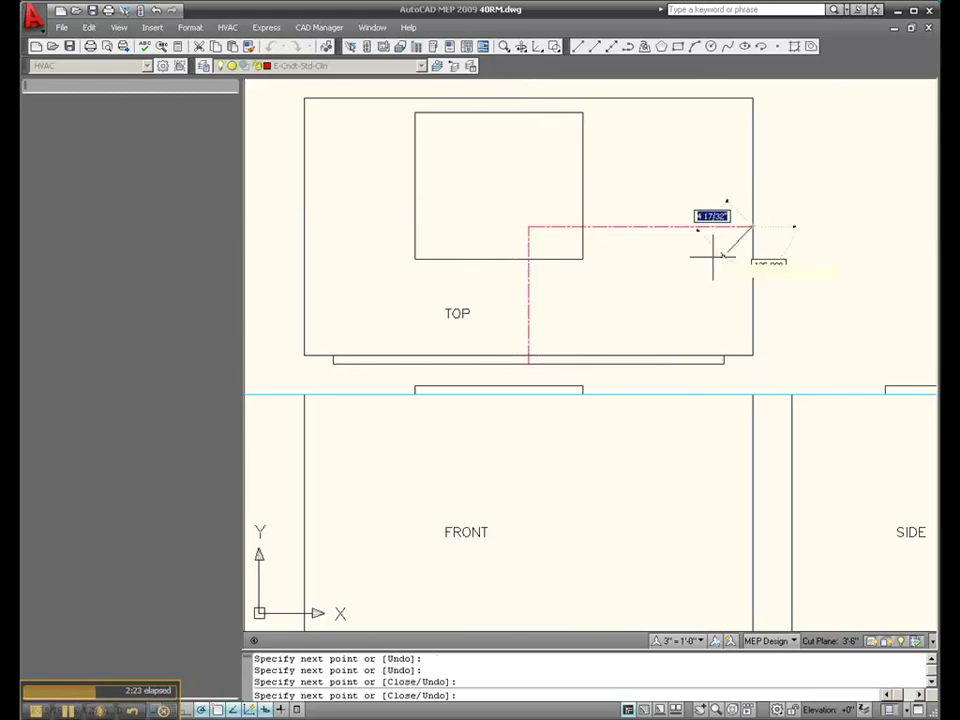
pyautogui.press('Escape')
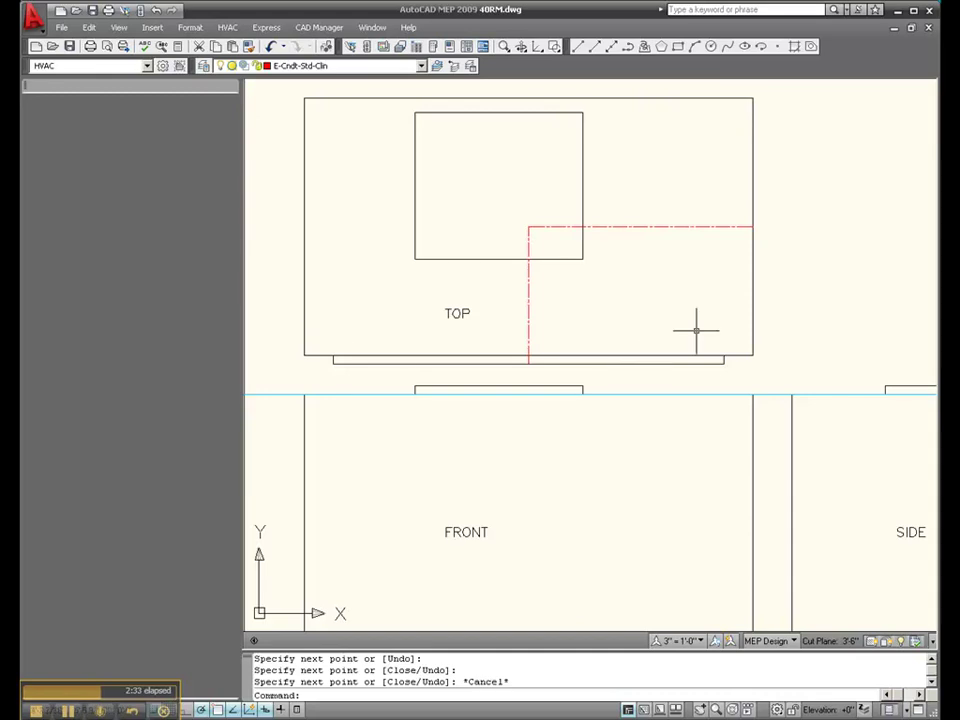
# Step: Zoom in and out, ending on the full sheet showing the TOP, FRONT and SIDE views
pyautogui.scroll(-6, 492, 213)
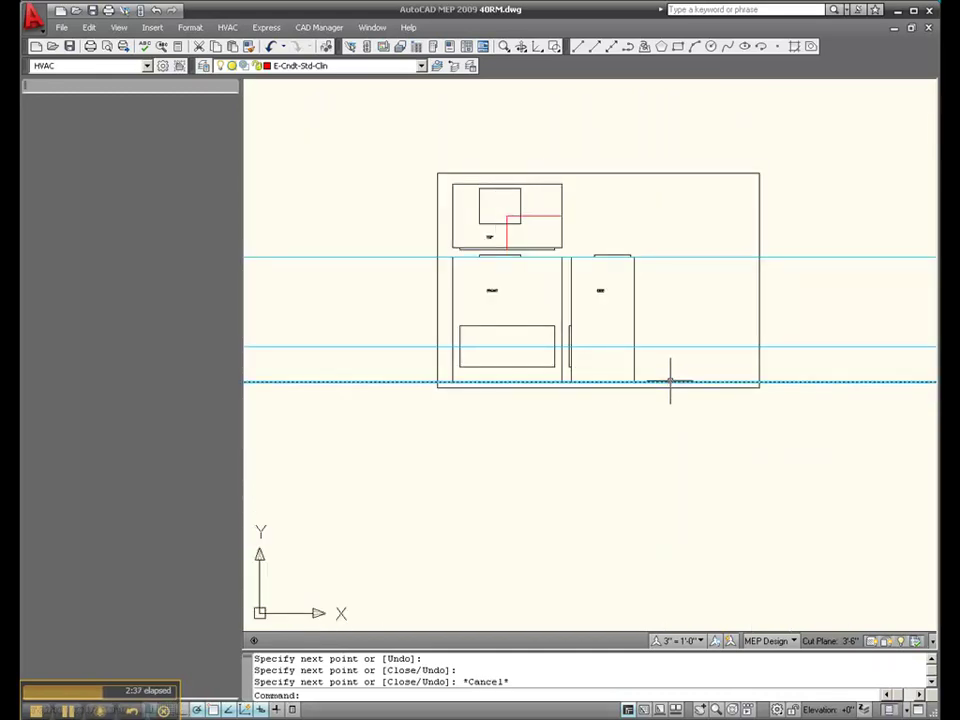
pyautogui.scroll(5, 497, 204)
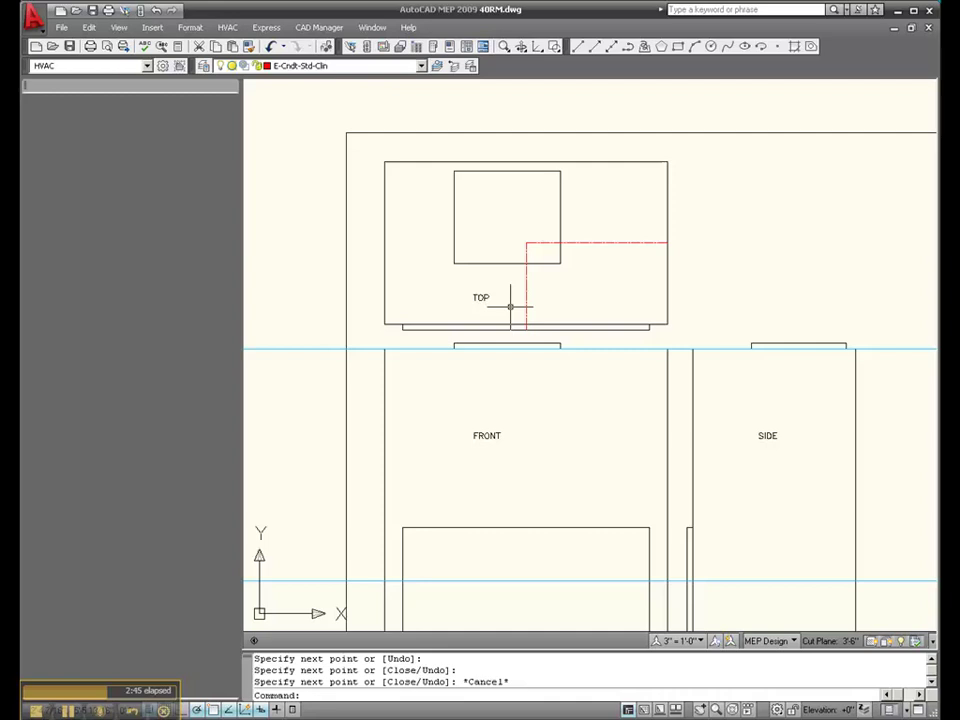
pyautogui.scroll(2, 514, 326)
pyautogui.scroll(2, 521, 323)
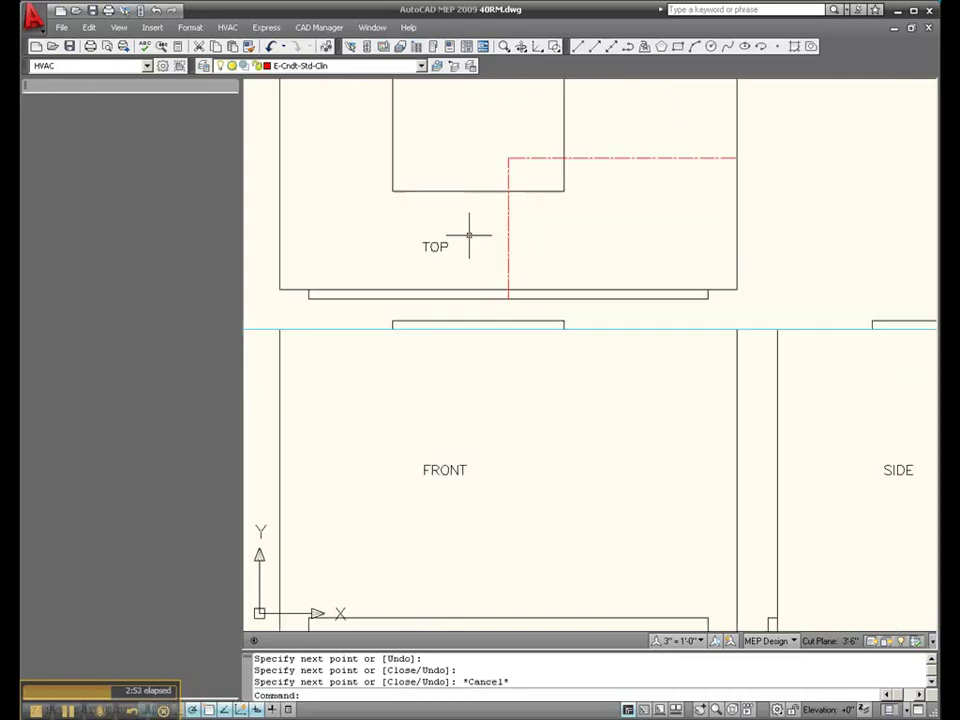
pyautogui.scroll(-2, 469, 236)
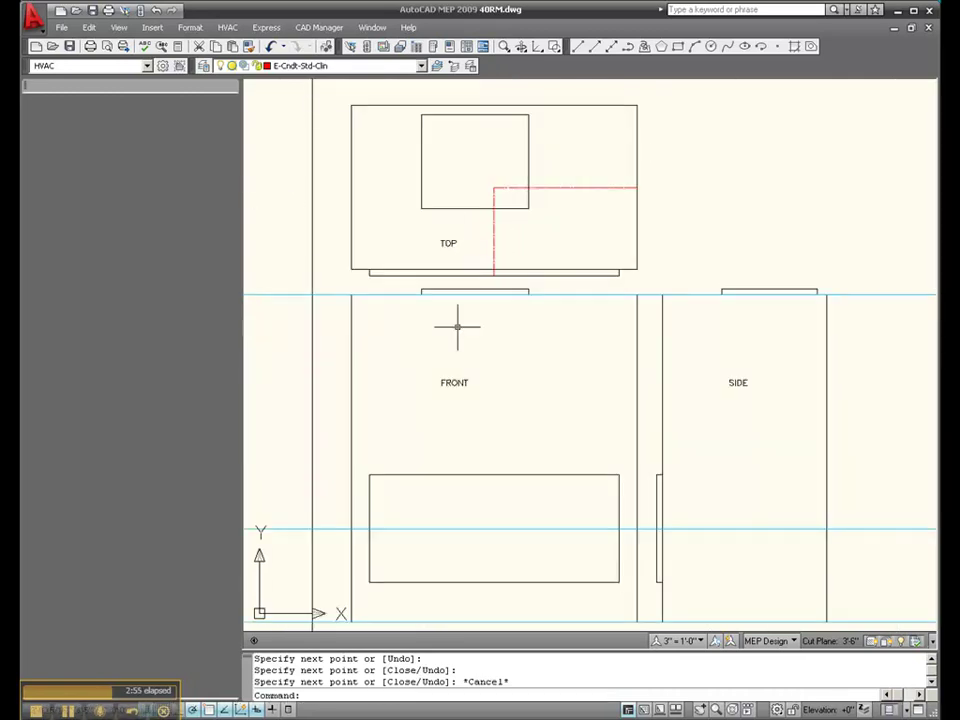
pyautogui.scroll(-2, 469, 384)
pyautogui.scroll(3, 469, 384)
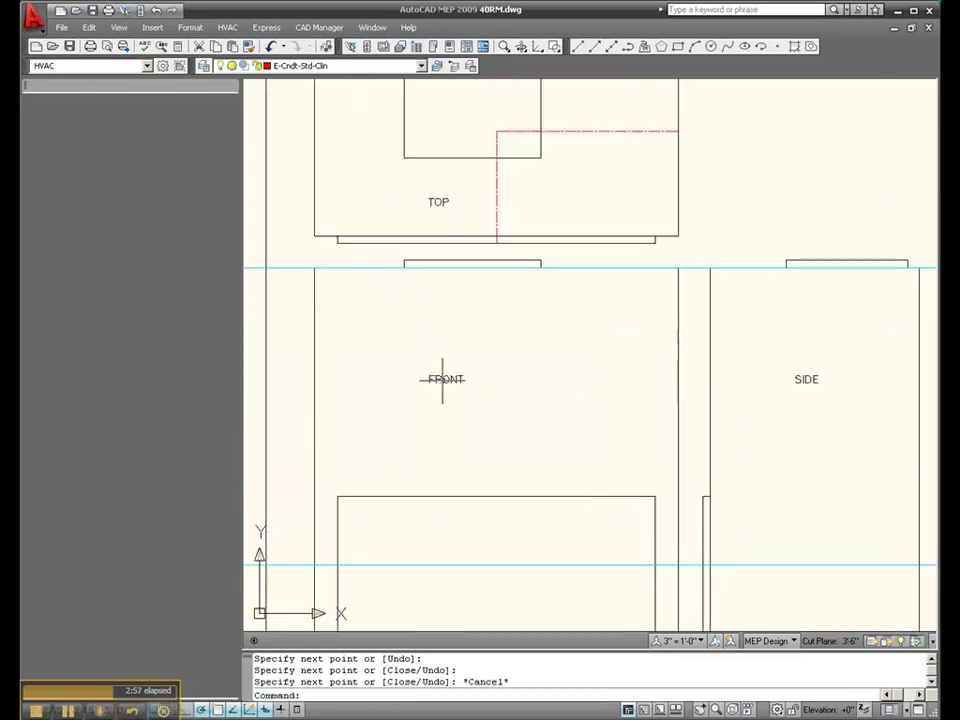
pyautogui.scroll(-4, 442, 379)
pyautogui.scroll(5, 444, 225)
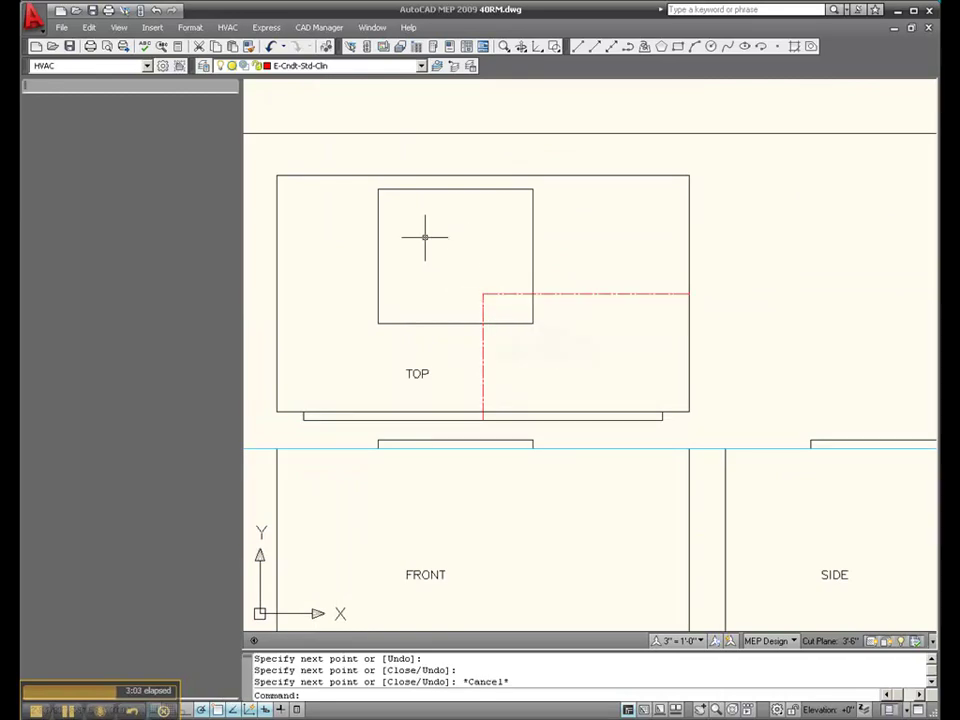
pyautogui.scroll(-4, 316, 211)
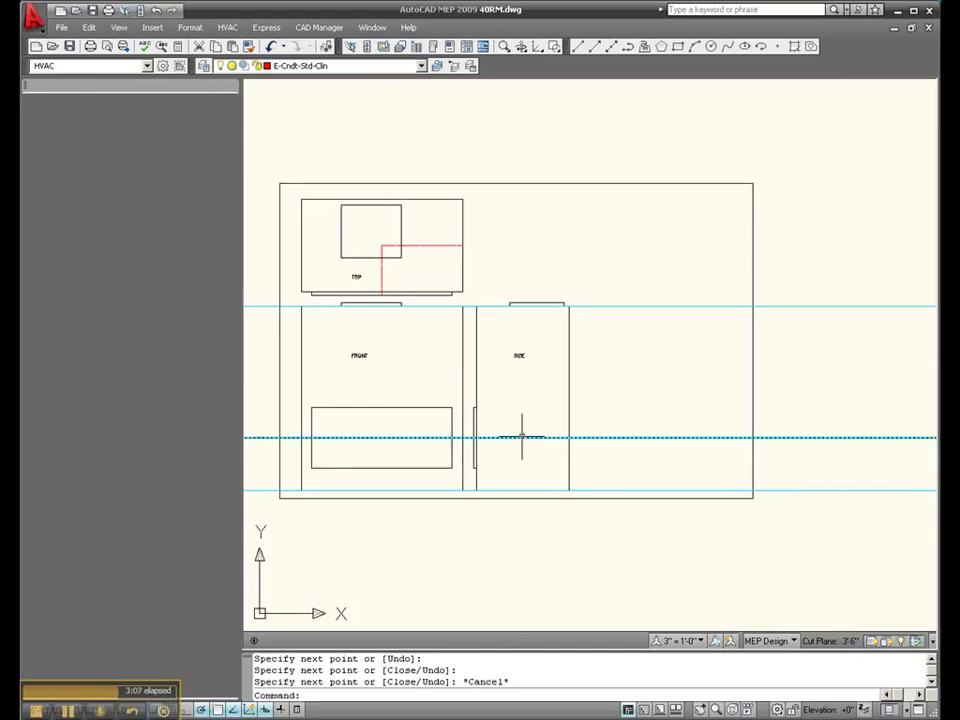
pyautogui.moveTo(520, 438)
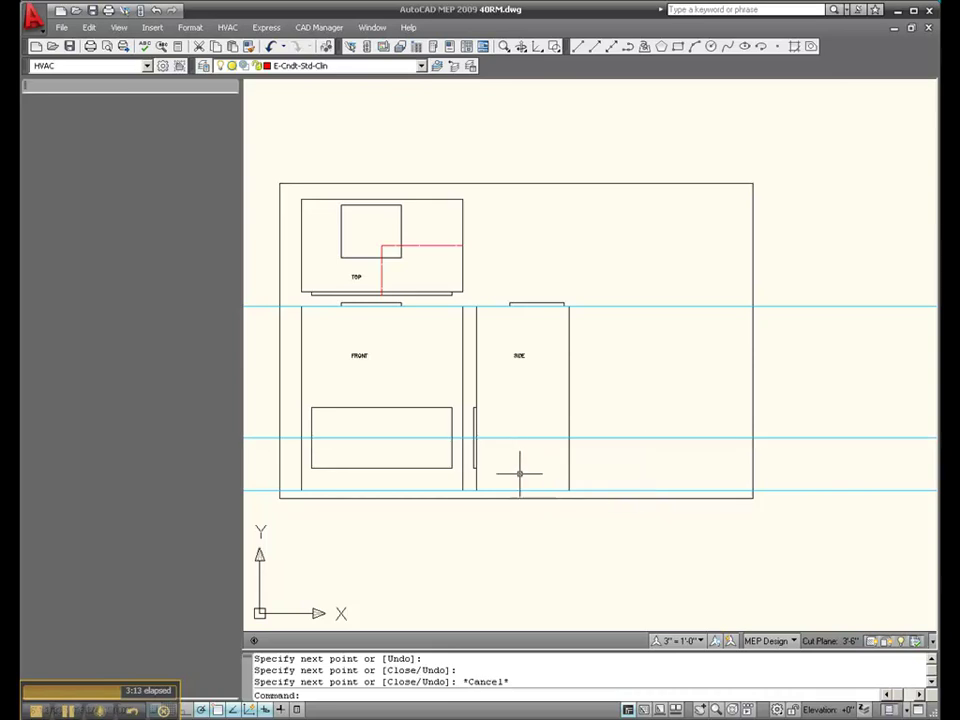
pyautogui.moveTo(520, 490)
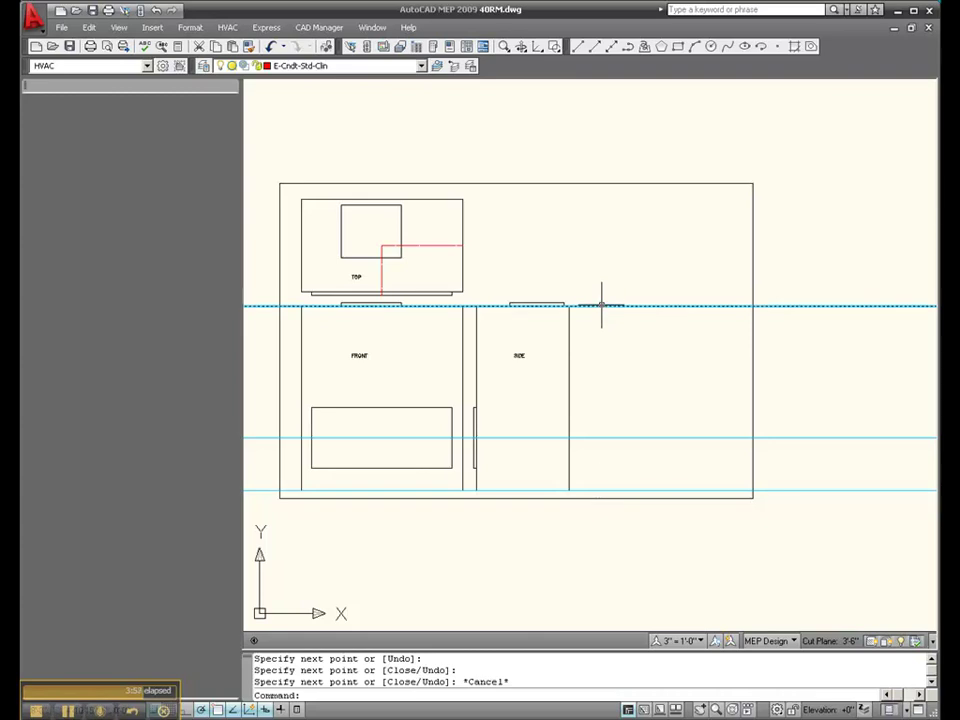
pyautogui.moveTo(601, 305)
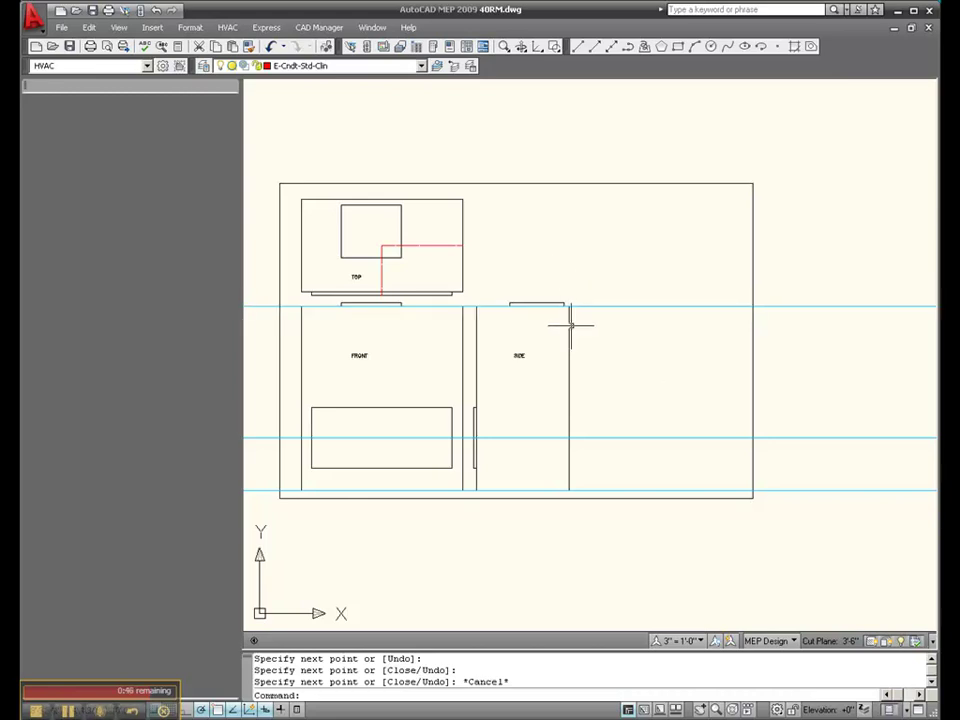
# Step: Draw a red line up from the red corner to the rectangle's mid-height, then right to its edge
pyautogui.scroll(2, 316, 200)
pyautogui.scroll(1, 330, 190)
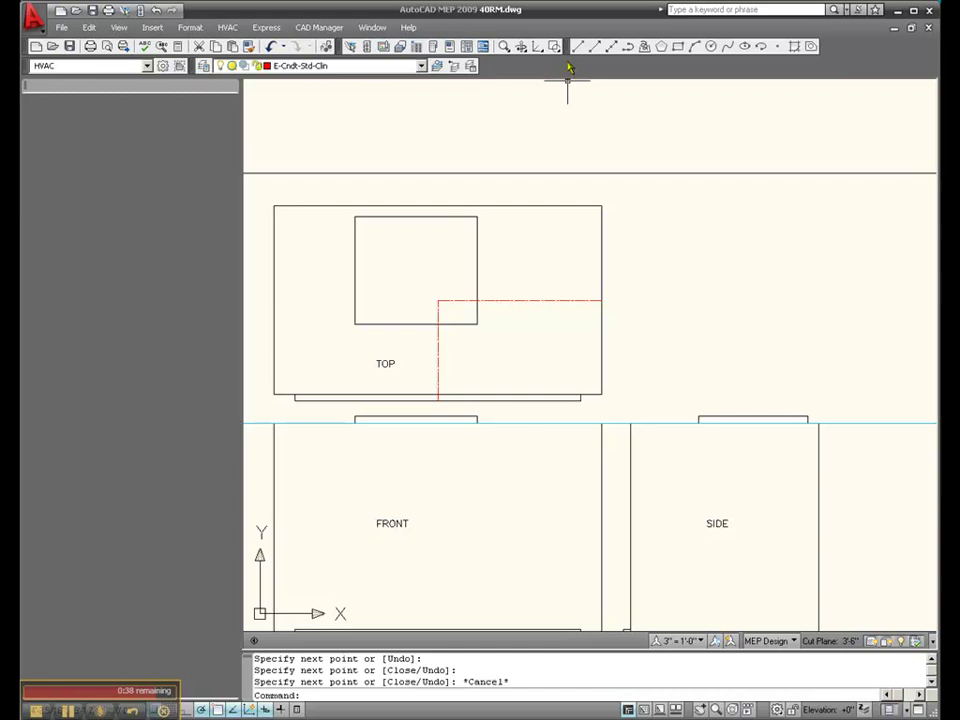
pyautogui.click(576, 46)
pyautogui.click(437, 299)
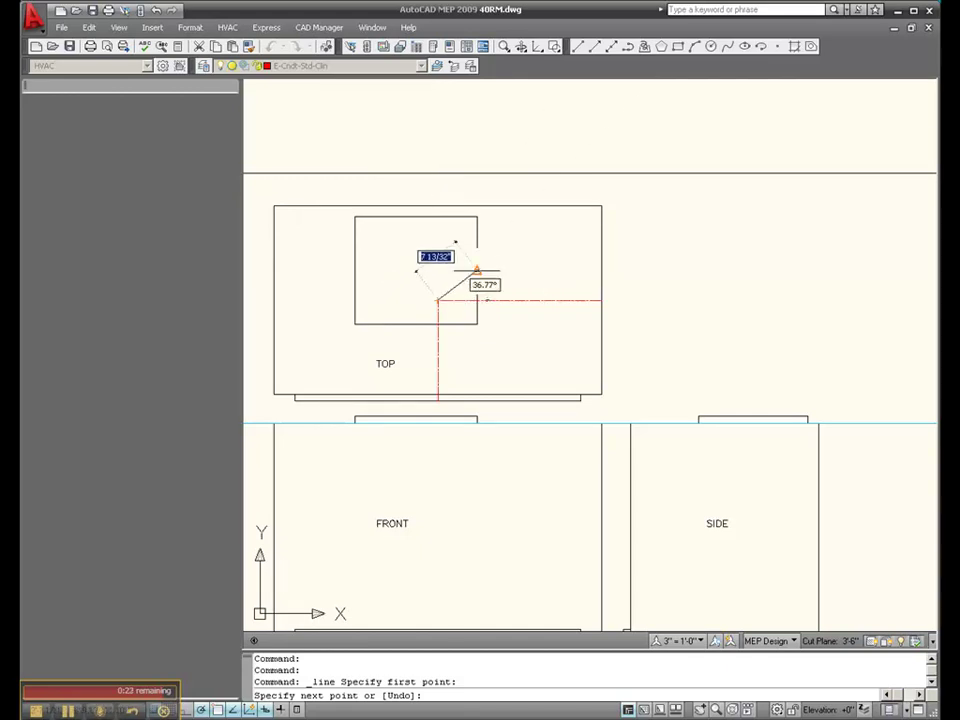
pyautogui.click(437, 269)
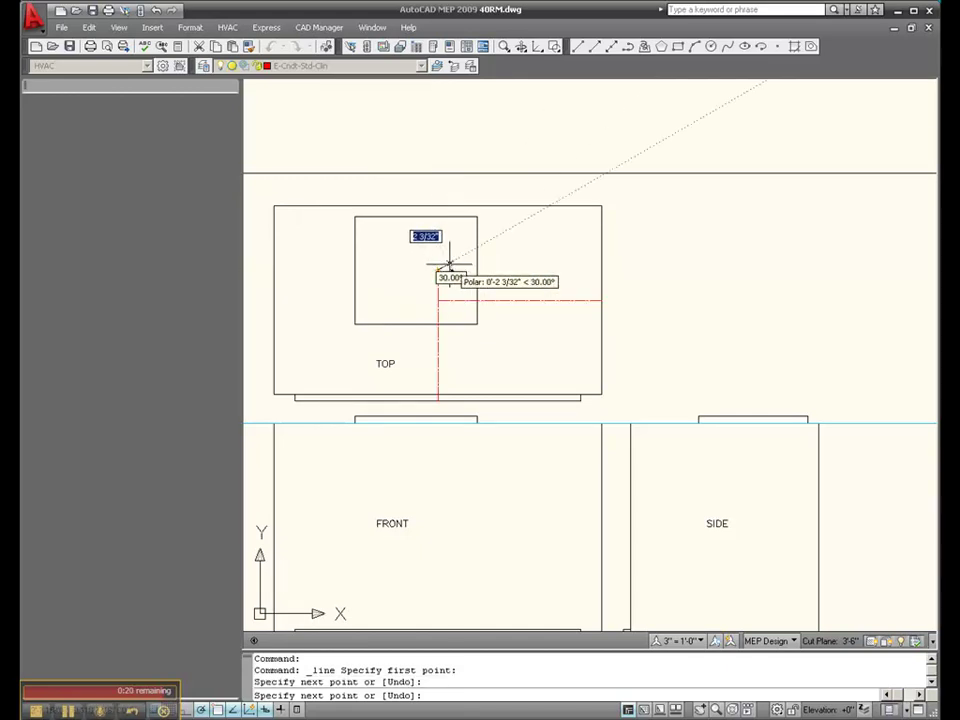
pyautogui.click(477, 269)
pyautogui.press('Escape')
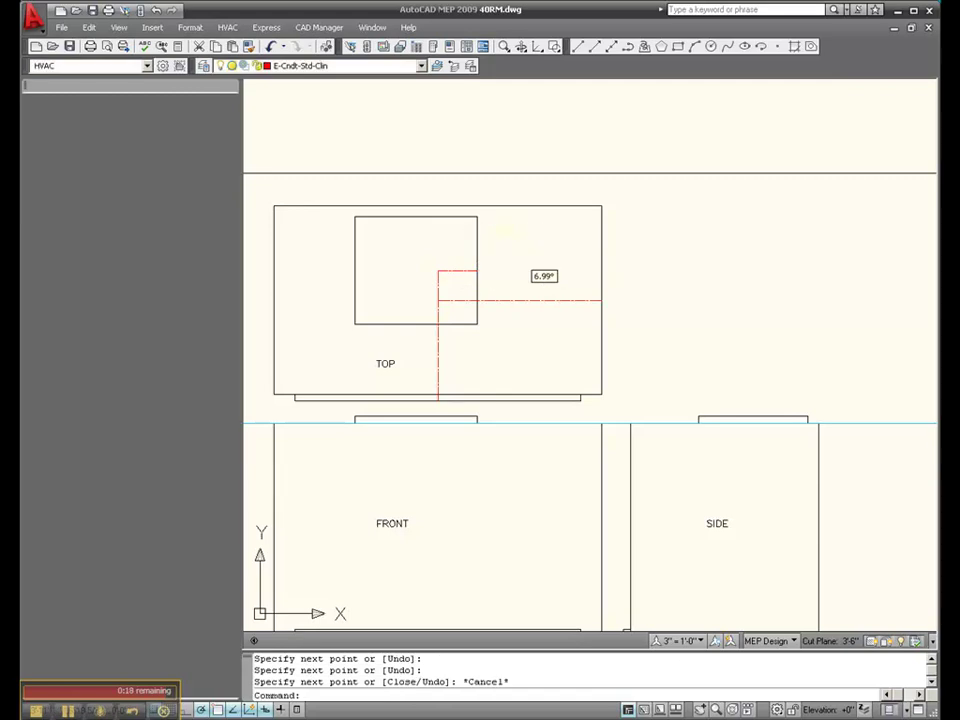
pyautogui.press('Escape')
# Step: Draw a red line from the rectangle's right edge back to its centre
pyautogui.rightClick(457, 248)
pyautogui.click(506, 257)
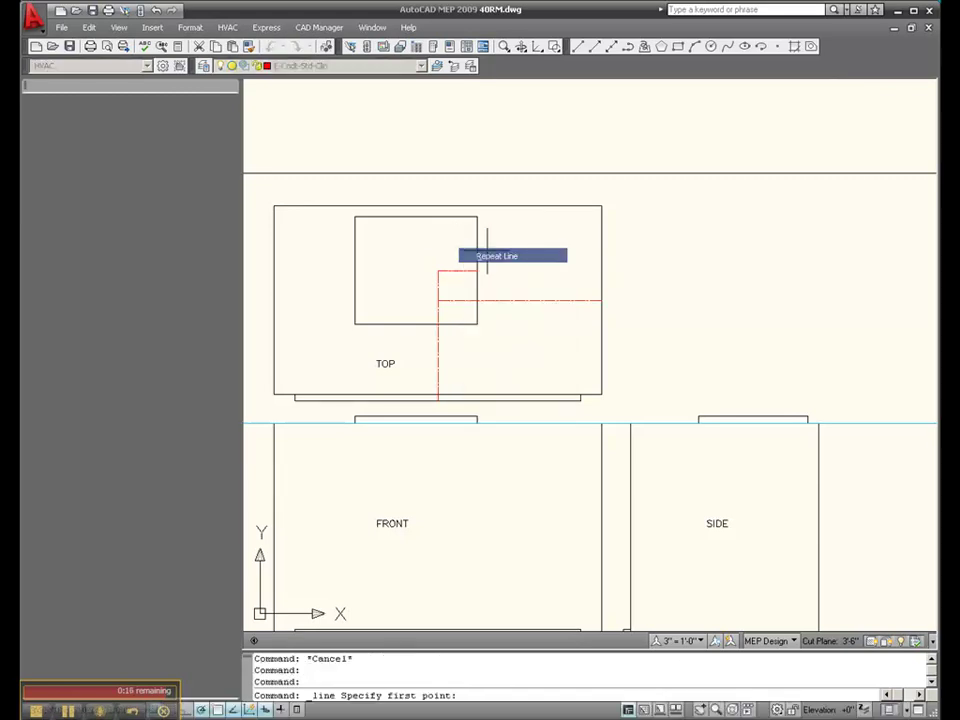
pyautogui.click(477, 270)
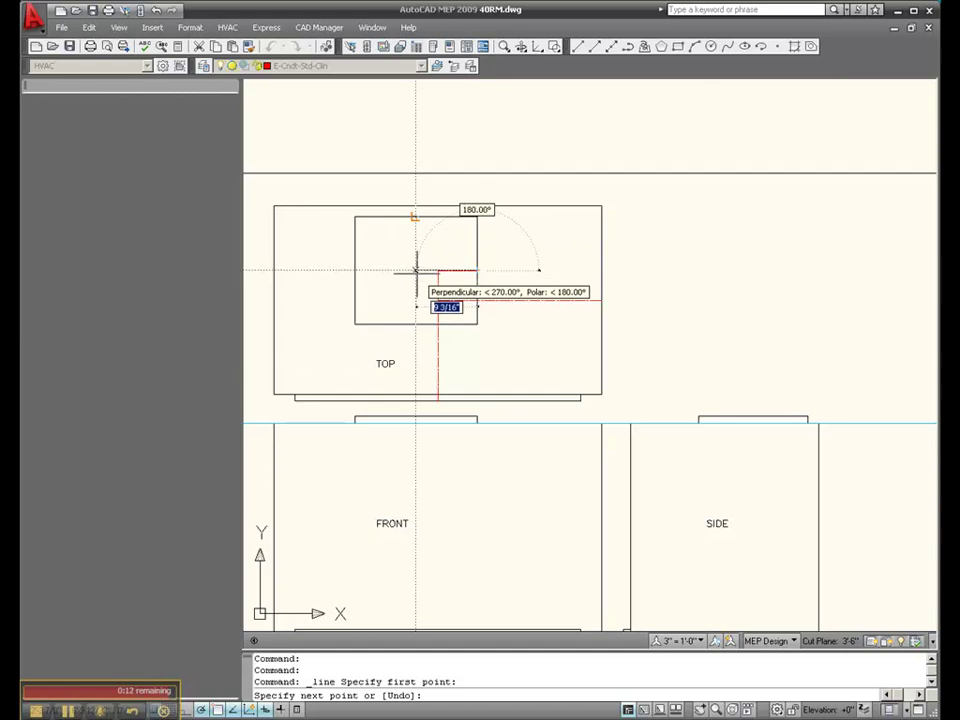
pyautogui.click(416, 270)
pyautogui.press('Escape')
pyautogui.press('Escape')
pyautogui.press('Escape')
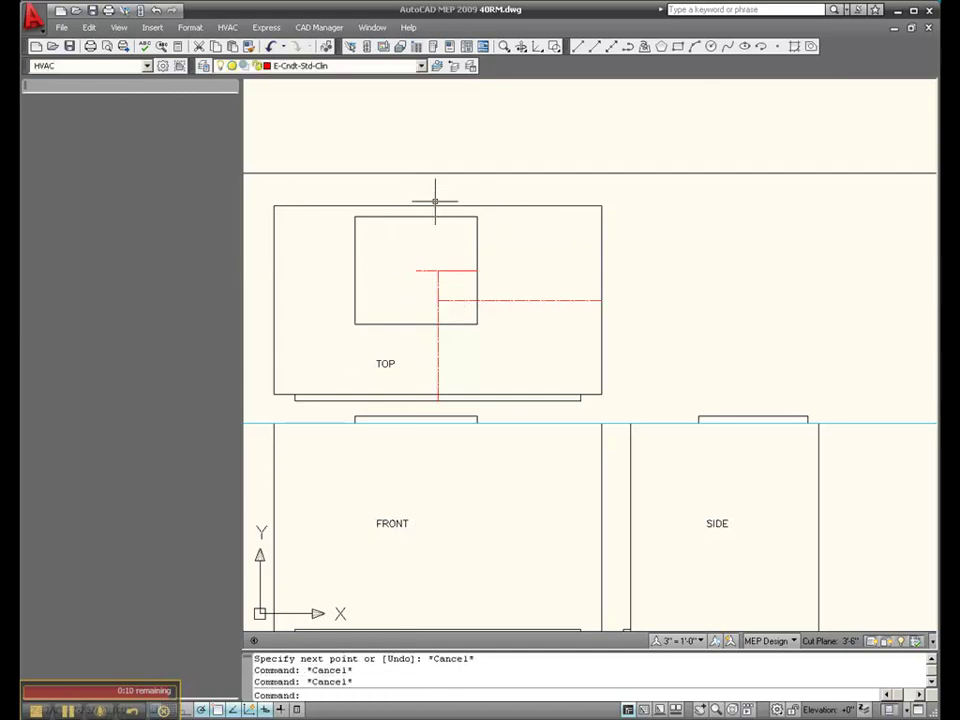